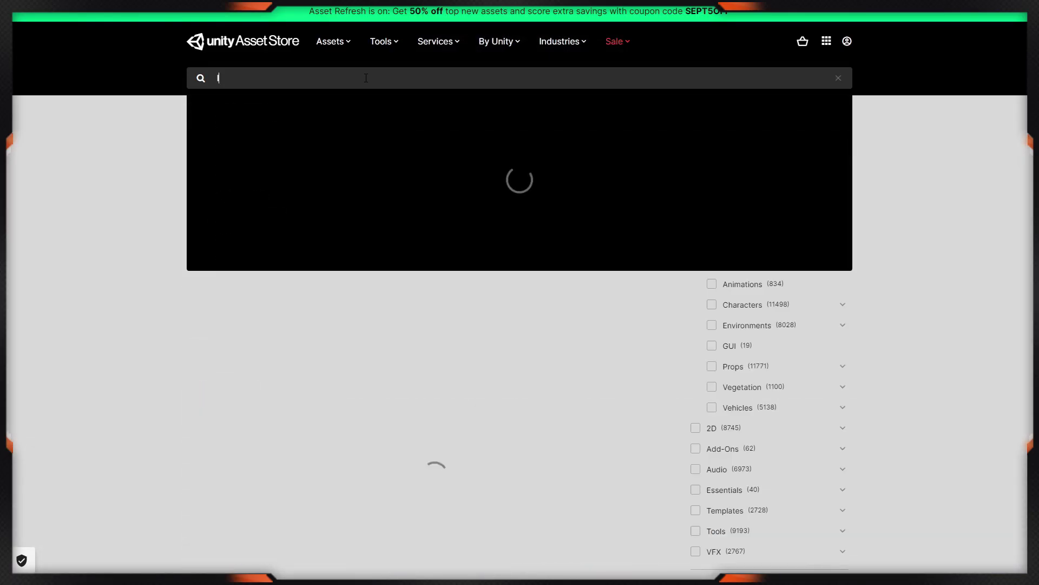
Step: Search the Asset Store for "localization", limit the results to free assets and open the Simple Localization asset
type("localization")
key("Return")
scroll(730, 492, "down", 1)
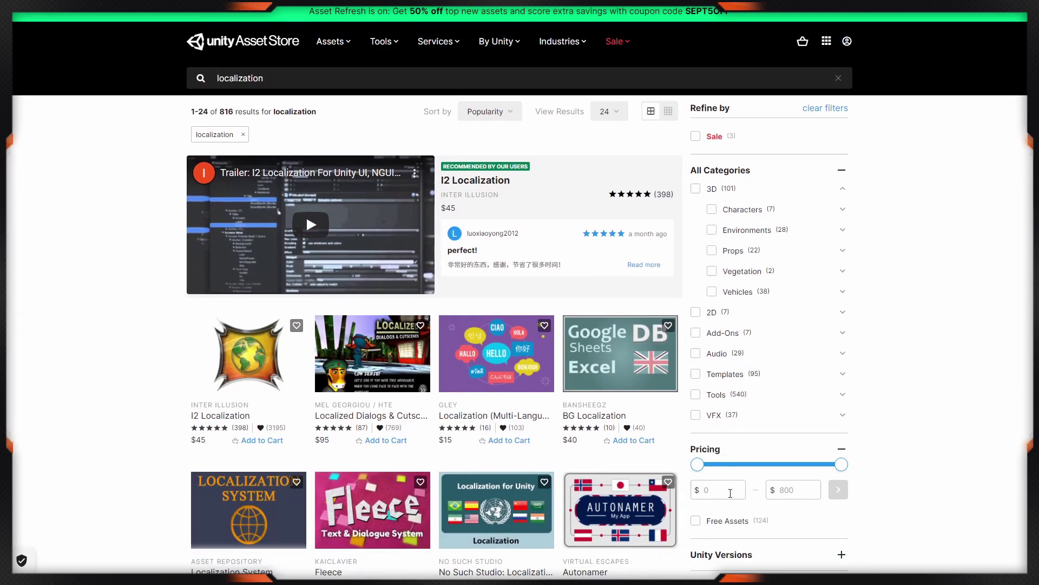
left_click(704, 521)
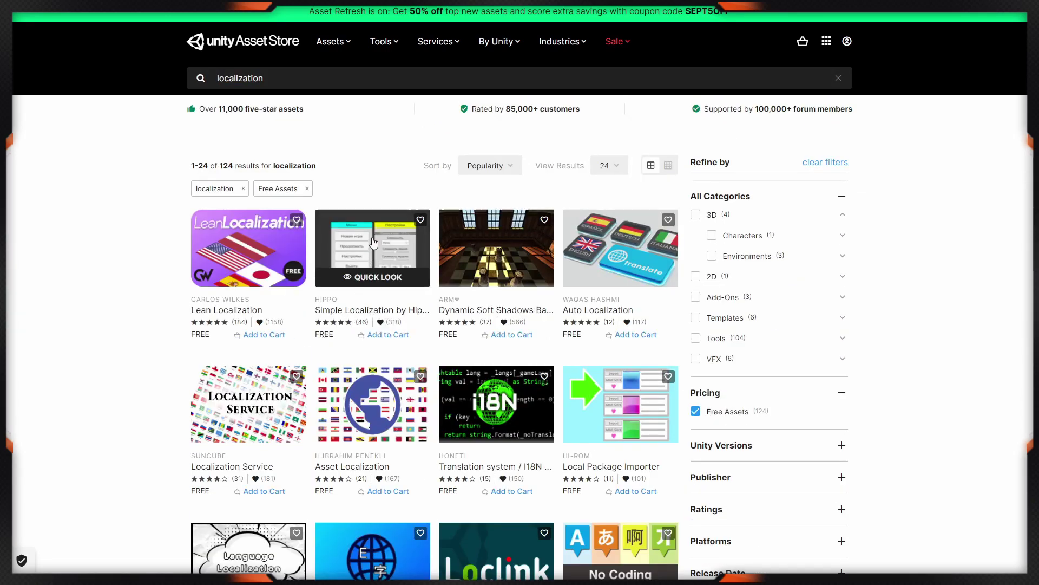
left_click(373, 242)
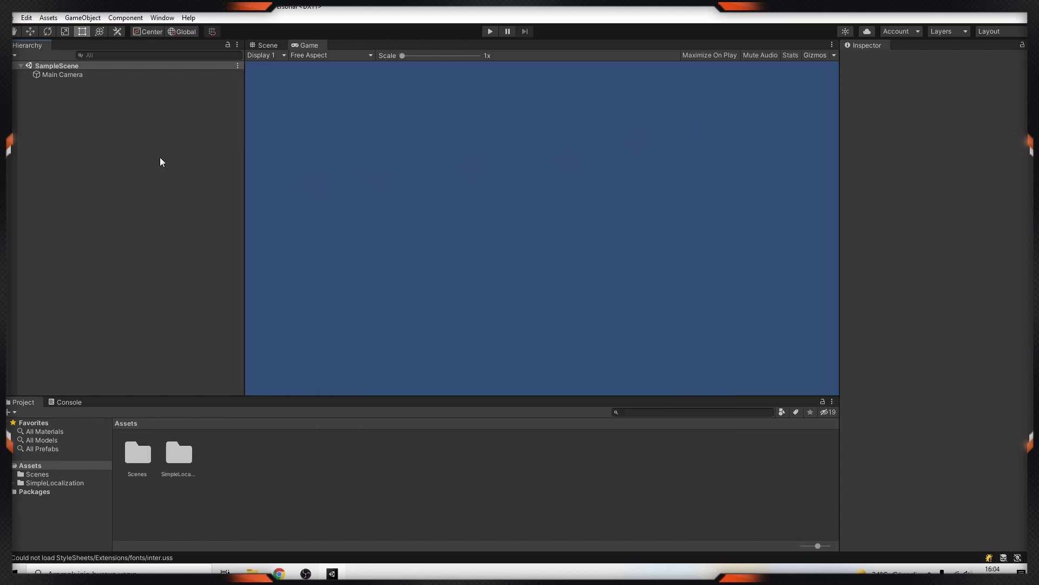
Step: Add a UI Text object to the empty SampleScene
right_click(85, 108)
left_click(64, 121)
right_click(63, 117)
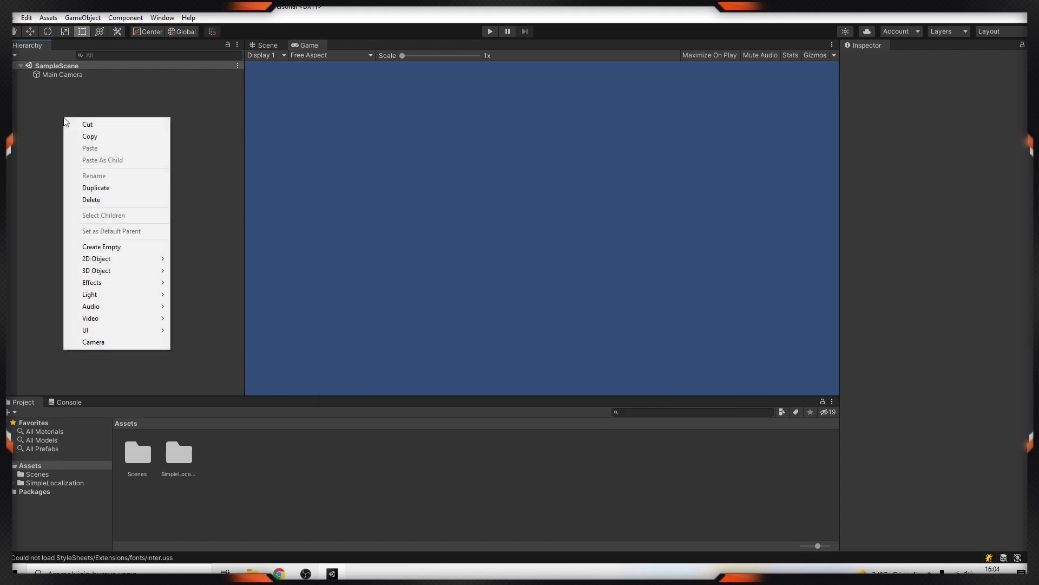
mouse_move(127, 330)
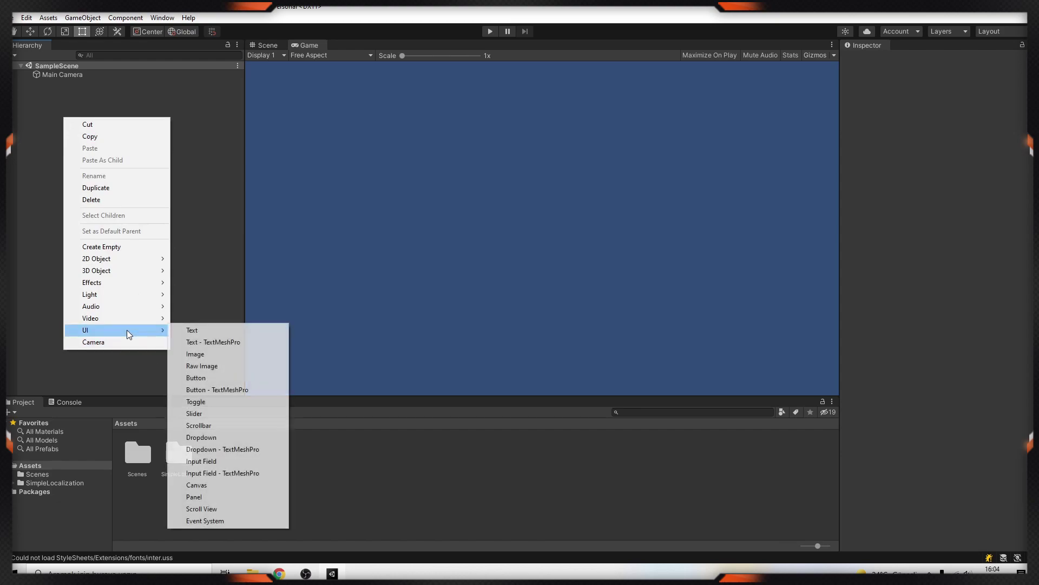
left_click(206, 330)
left_click(65, 114)
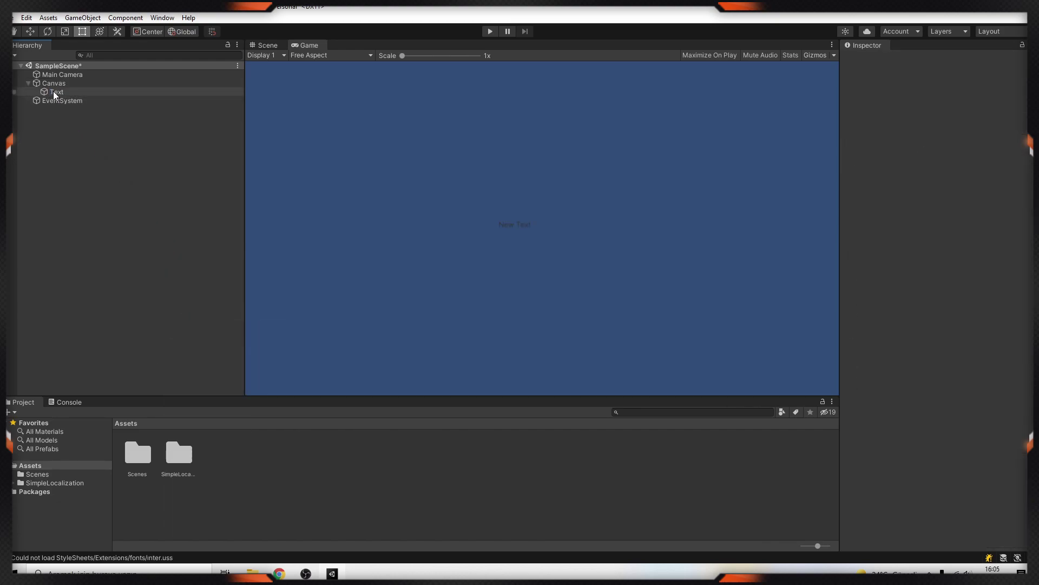
Step: Set the Text object's color to white (FFFFFF)
left_click(56, 91)
scroll(975, 325, "down", 2)
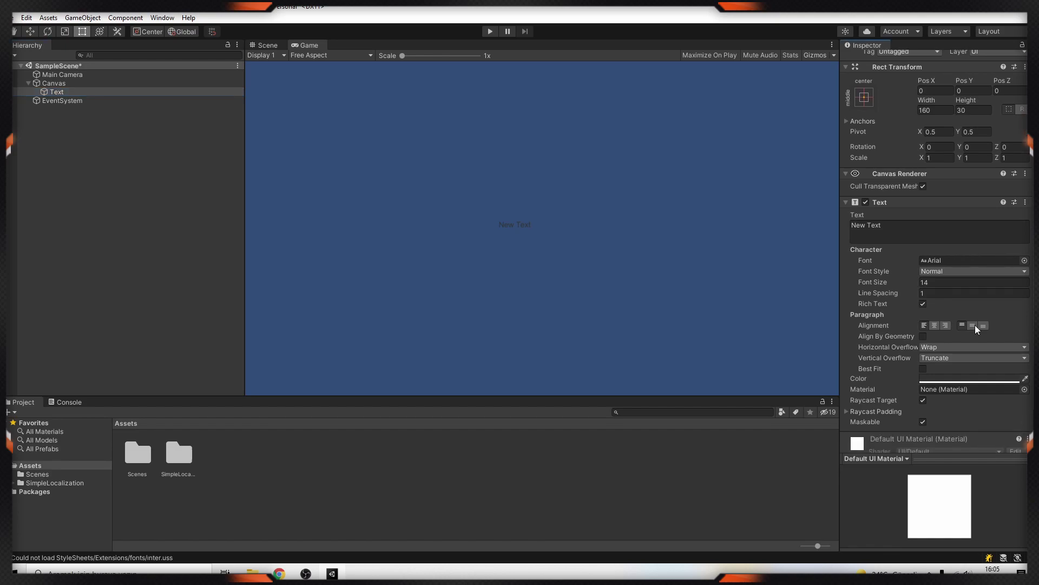
left_click(967, 378)
left_click_drag(963, 373, 953, 359)
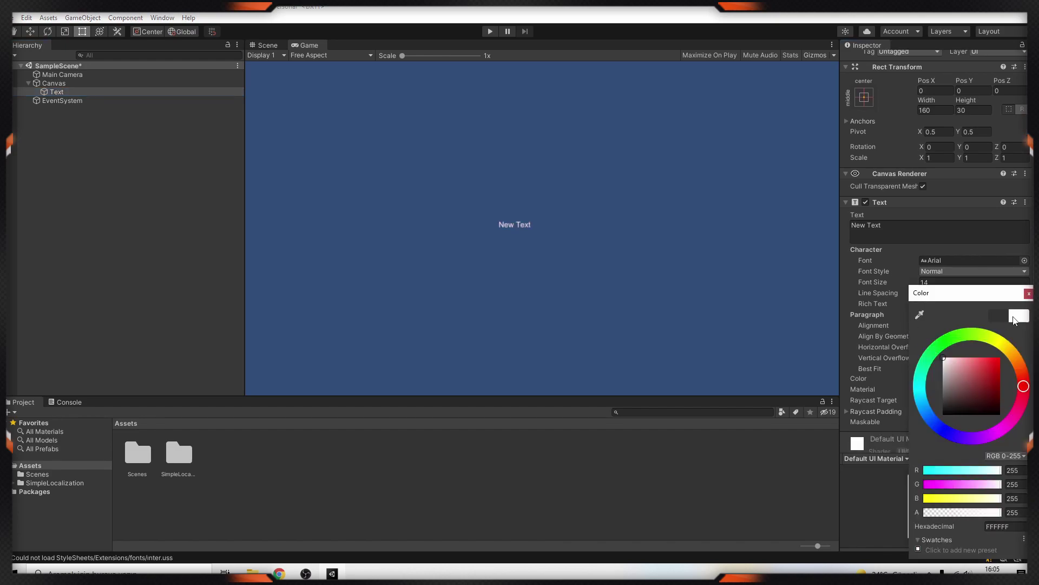
Step: Set the Text object's font size to 30 and its height to 50, and collapse the Canvas in the hierarchy
left_click(962, 285)
left_click(962, 282)
type("30")
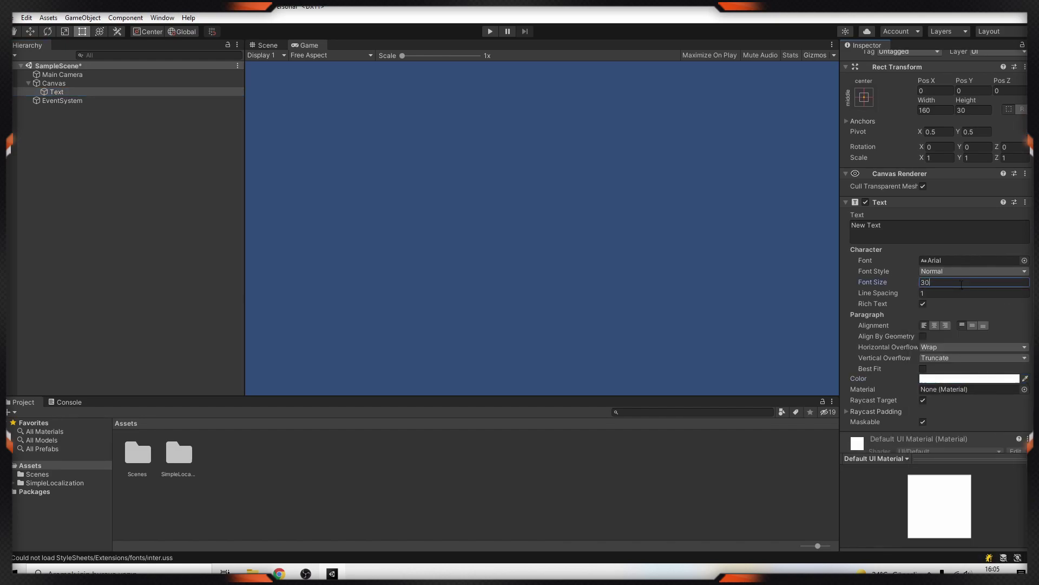
left_click(968, 110)
type("50")
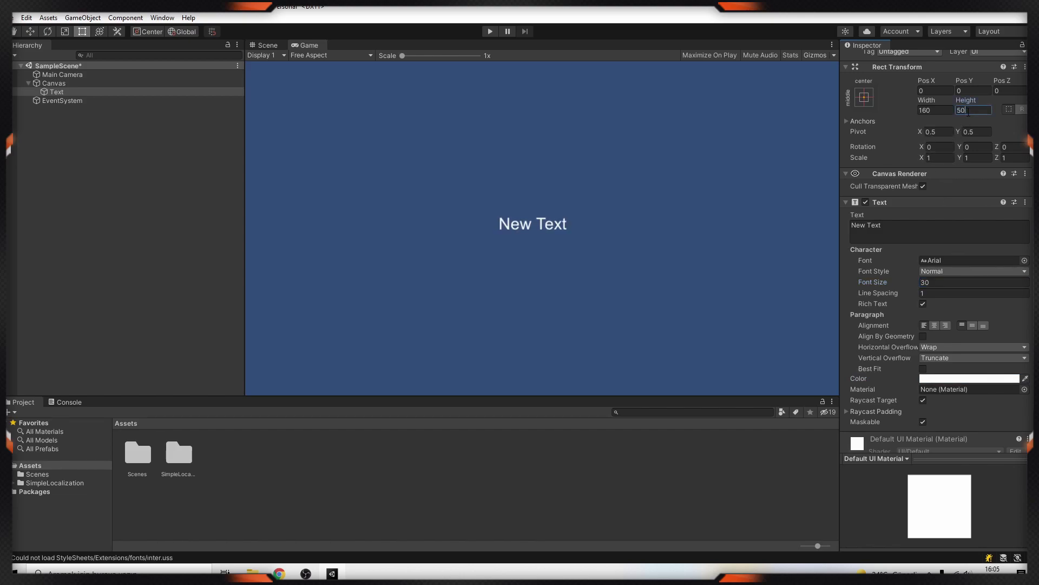
left_click(164, 174)
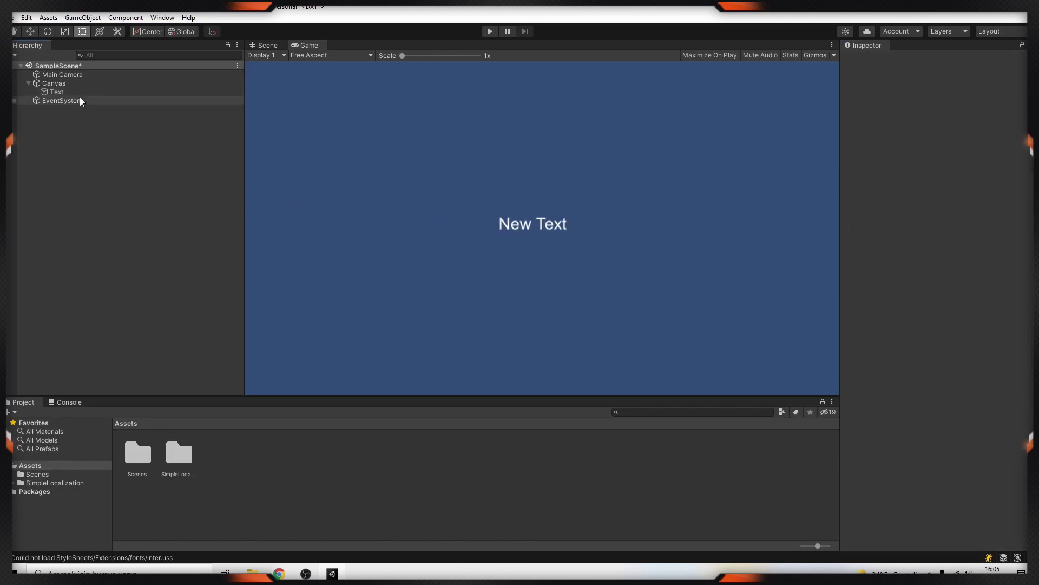
left_click(79, 92)
left_click(93, 149)
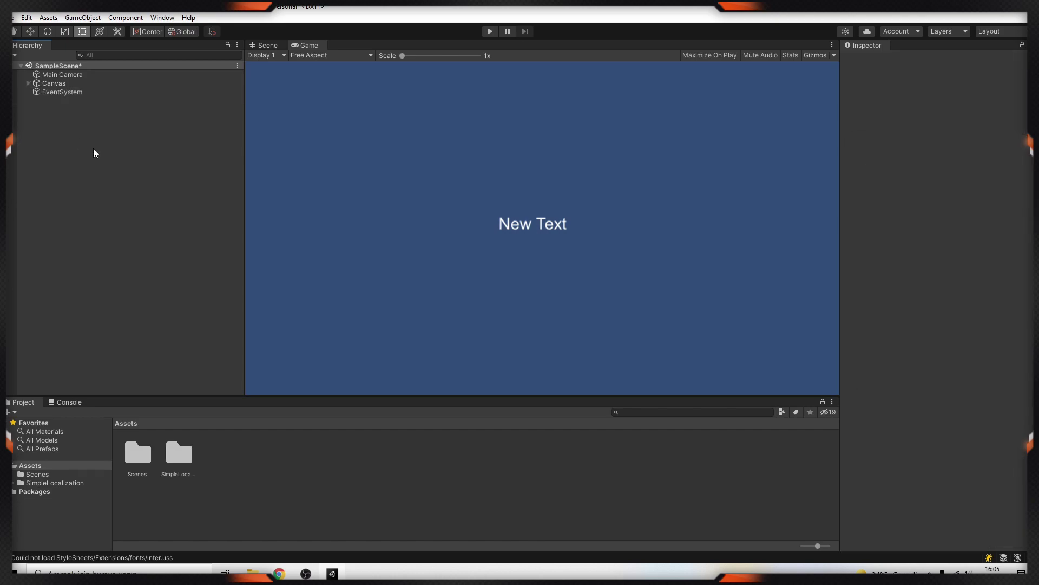
Step: Create an empty game object named LocalizationManager at the root of the scene
right_click(57, 113)
right_click(87, 115)
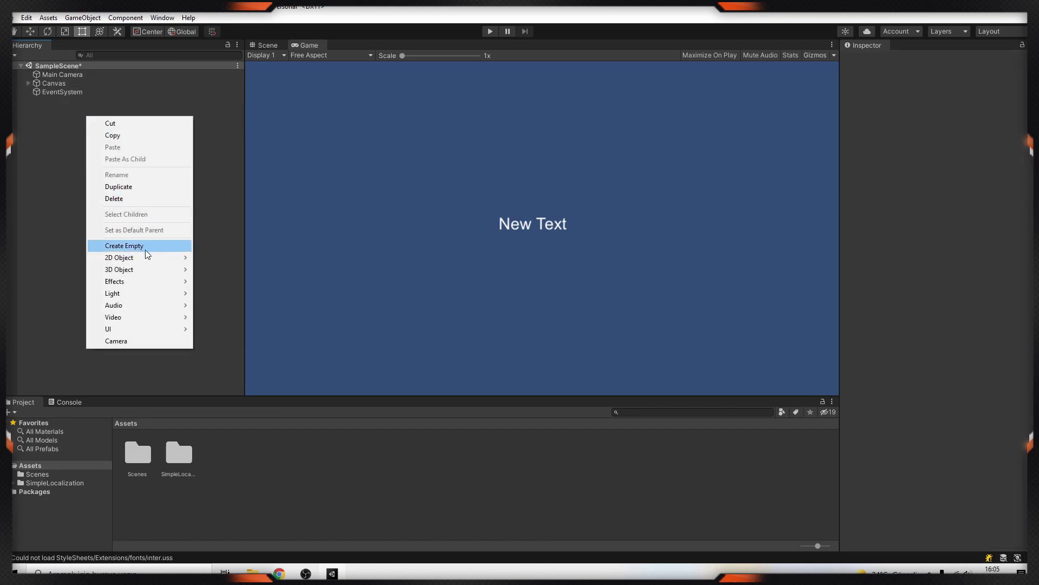
left_click(145, 250)
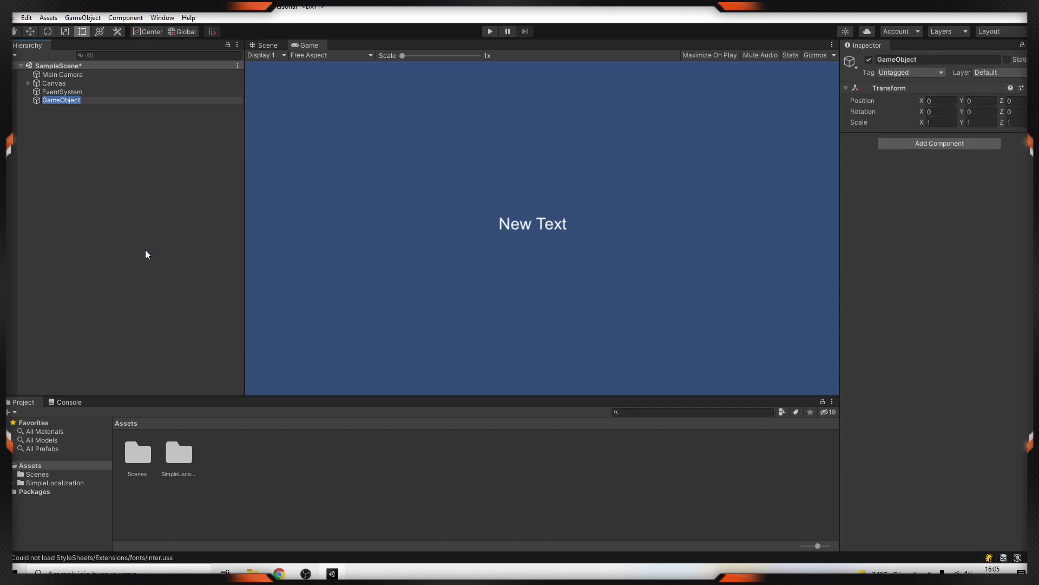
type("LocalizationManager")
key("Return")
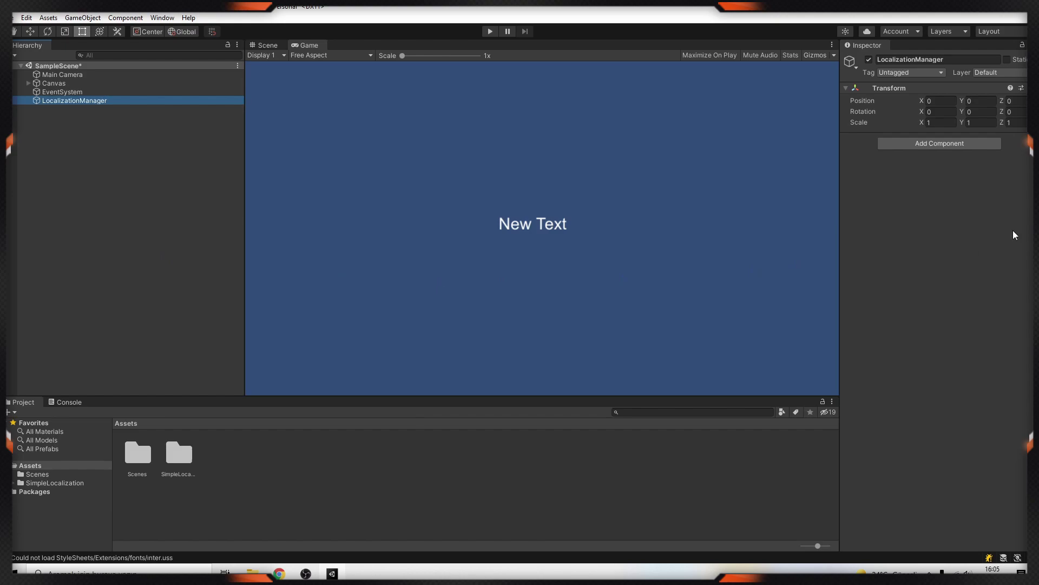
Step: Add the Localization Sync script component to the LocalizationManager object
left_click(932, 151)
type("local")
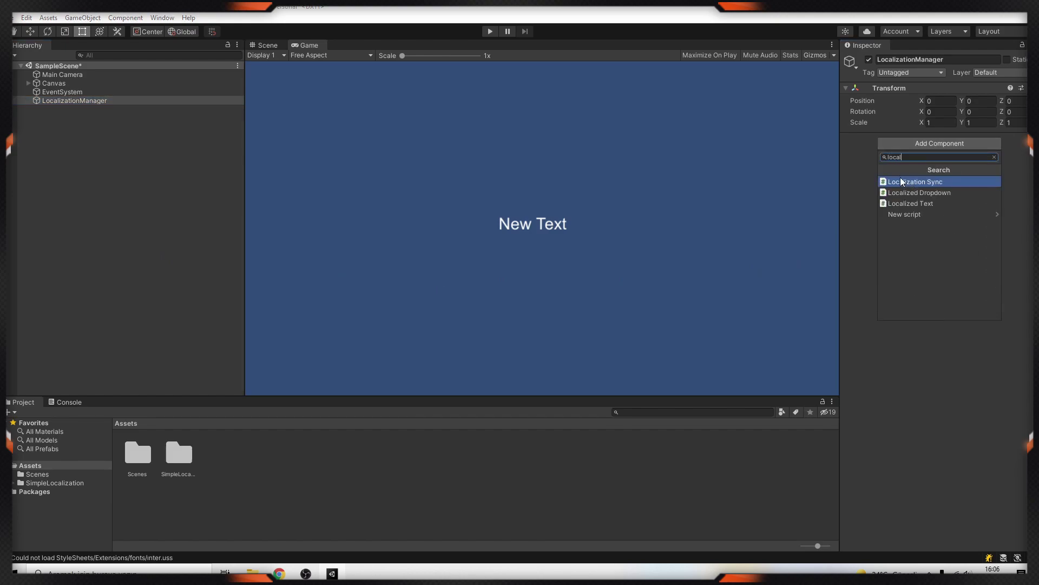
left_click(924, 182)
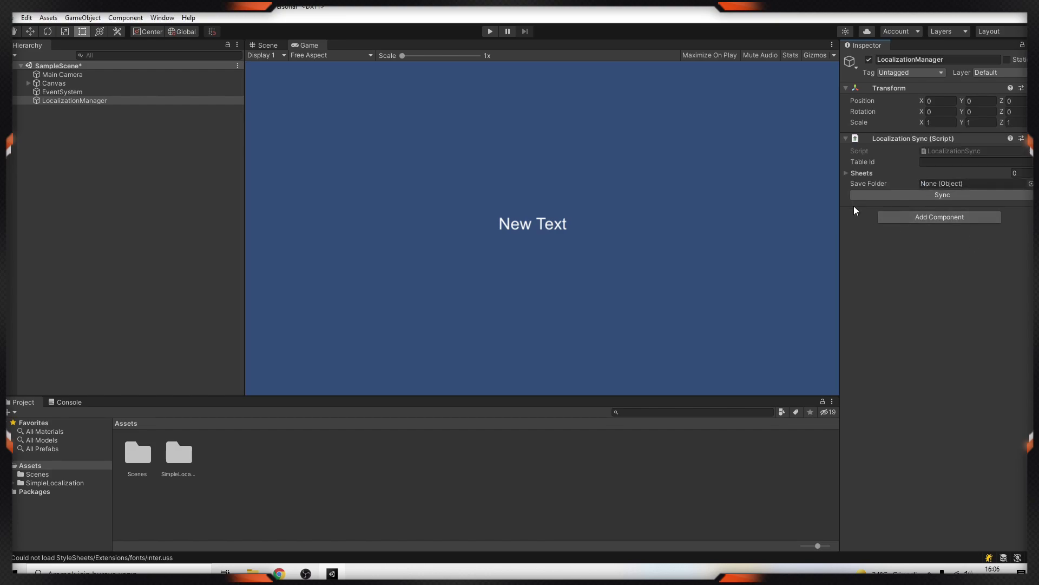
left_click(862, 176)
left_click(863, 175)
Step: Switch to the browser and look through the Google apps list for Sheets
key("alt+Tab")
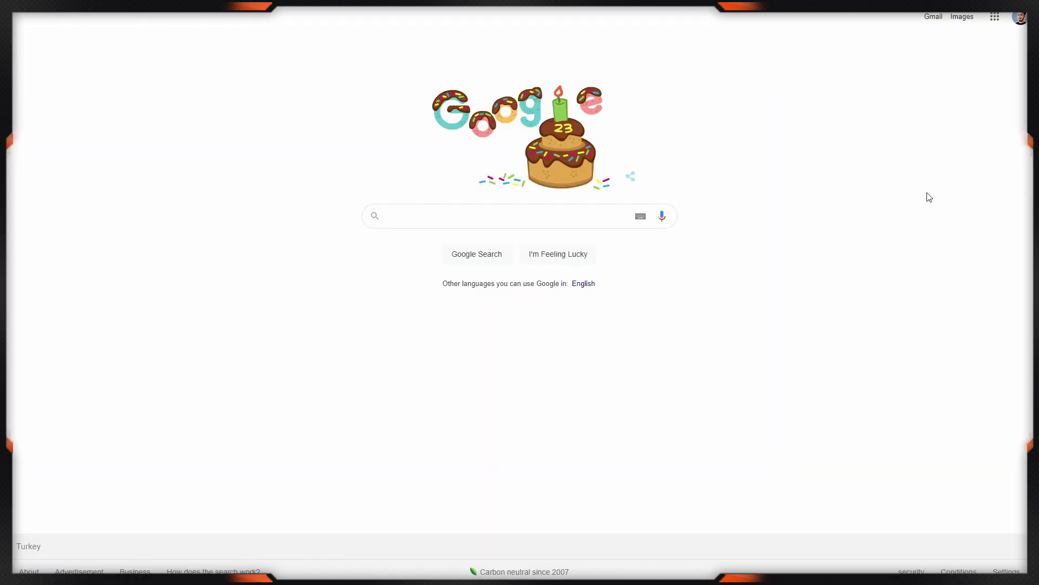
left_click(995, 17)
scroll(953, 157, "down", 4)
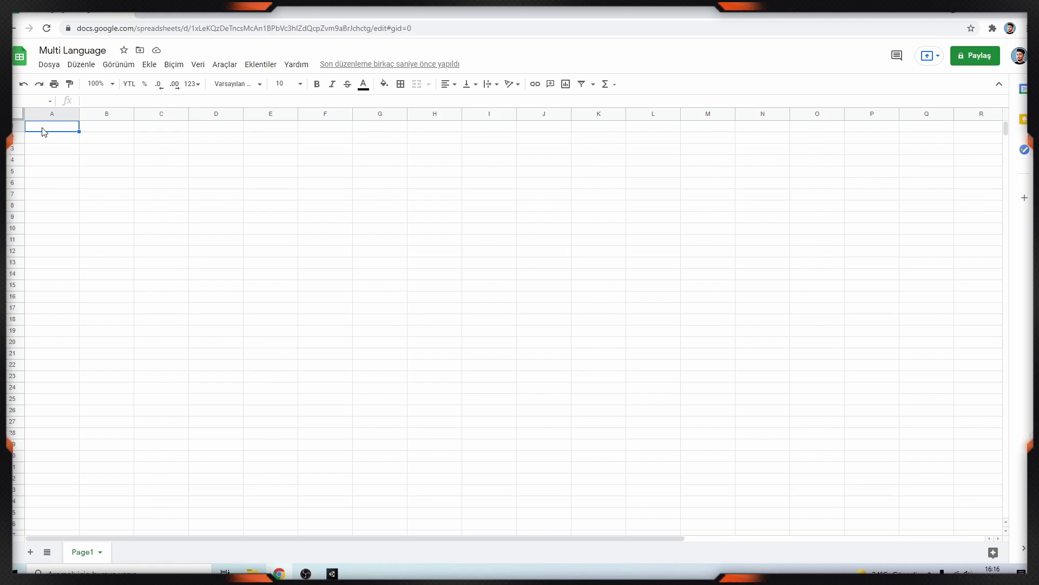
Step: Fill the first row of the Multi Language spreadsheet with the headers Key, English and Spanish
type("Key")
key("Tab")
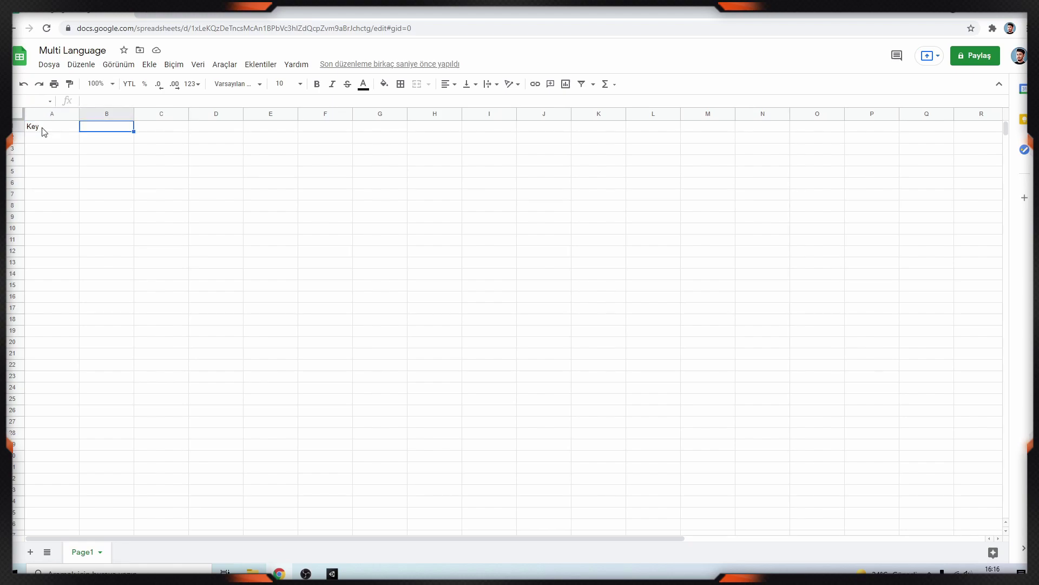
type("English")
key("Tab")
type("Spanish")
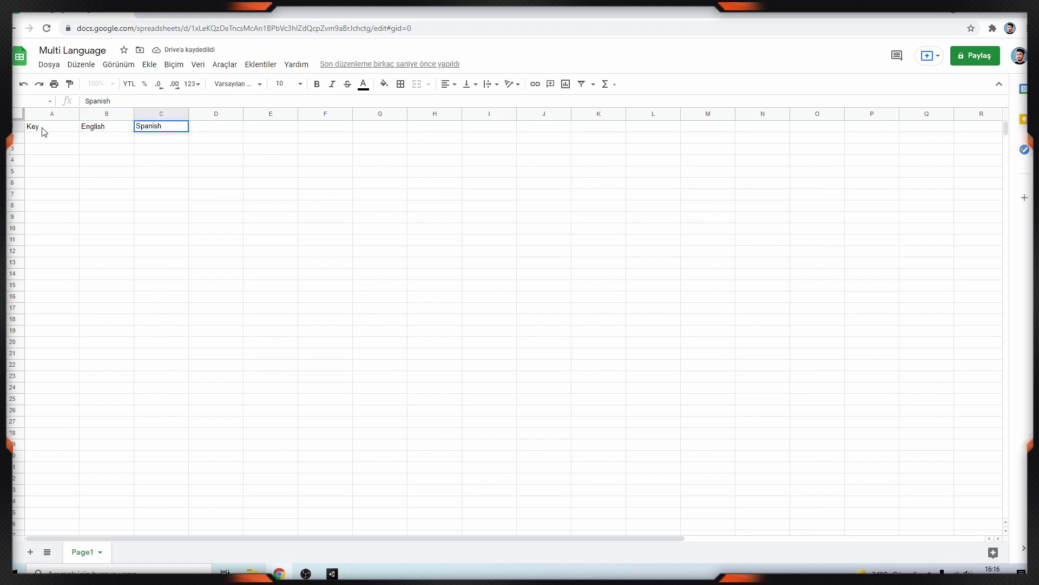
key("Return")
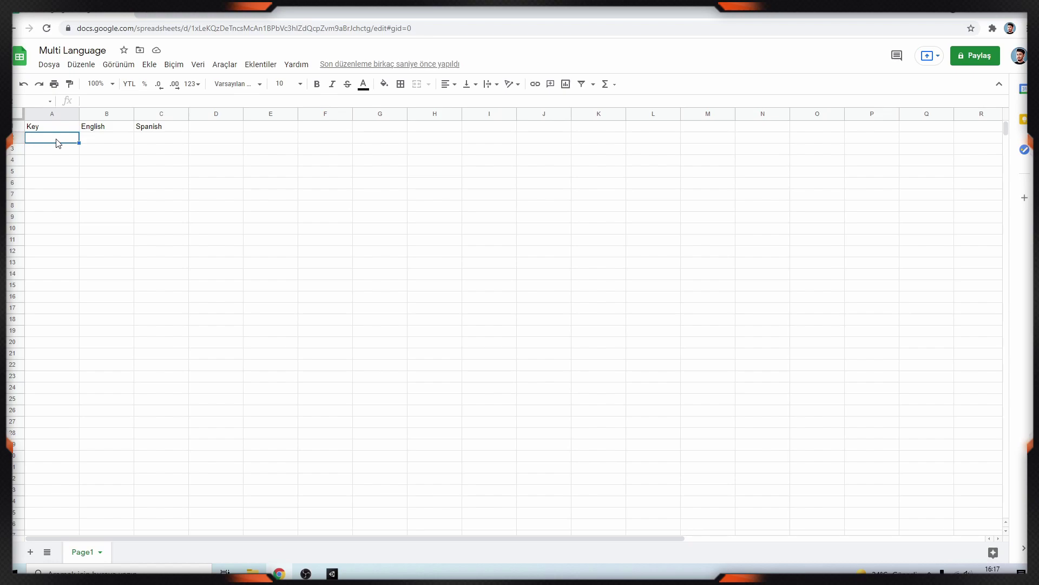
Step: Fill the second row with the key Menu.Welcome and its translations Welcome and Bienvenido
type("Menu.Welcome")
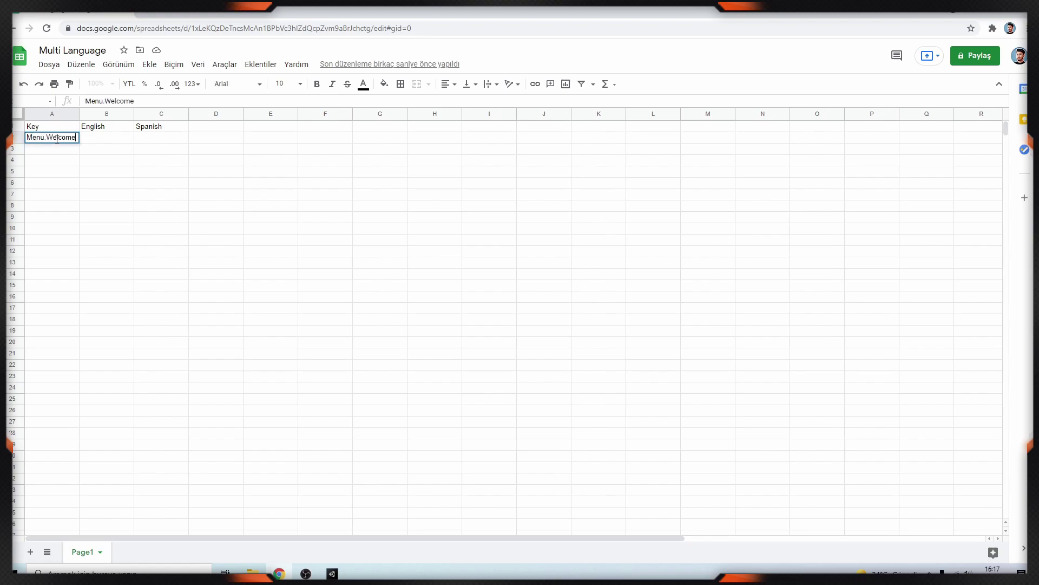
key("Tab")
type("Welcome")
key("Tab")
type("Bienven")
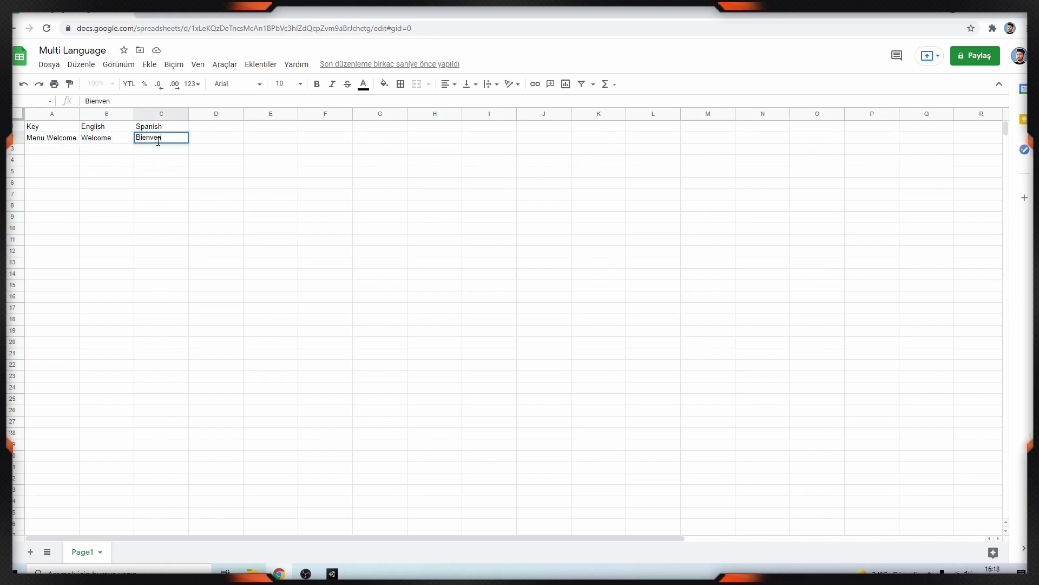
type("ido")
left_click(160, 387)
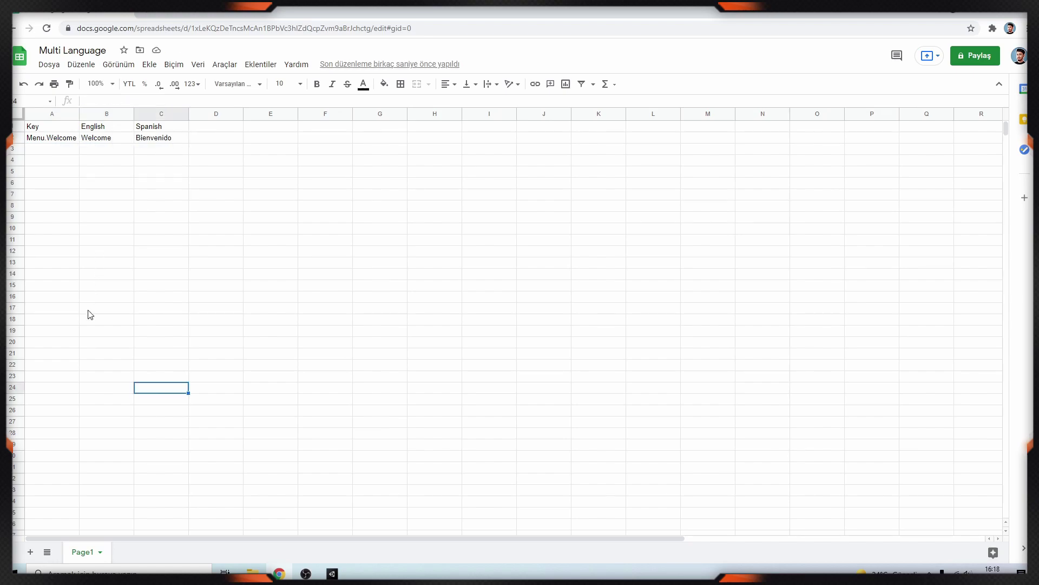
Step: Rename the sheet Page1 as Menu
double_click(81, 552)
type("Menu")
key("Return")
Step: Copy the spreadsheet's ID from its web address into the Table Id of the Localization Sync component in Unity
key("alt+Tab")
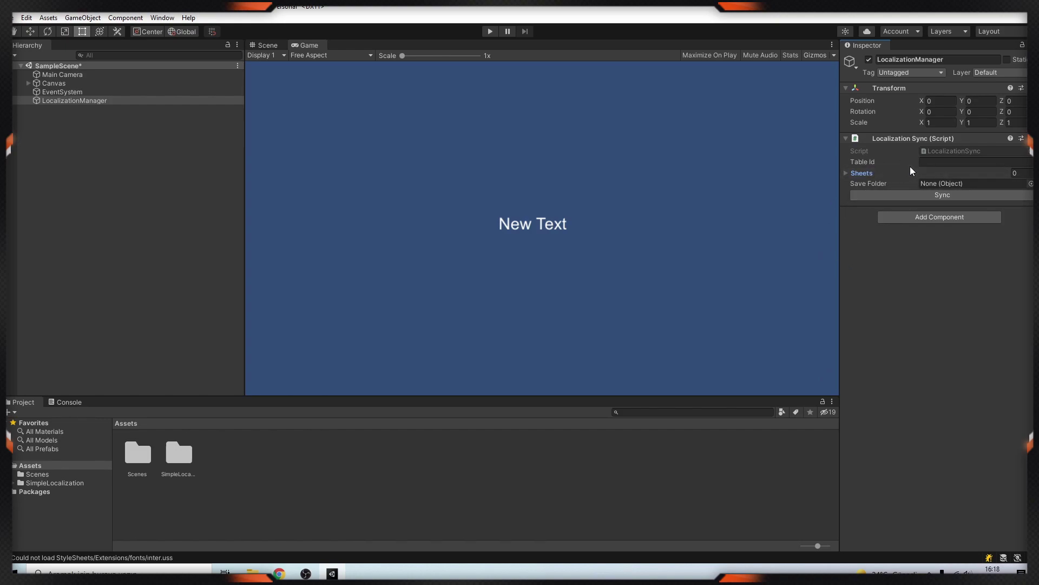
left_click(280, 573)
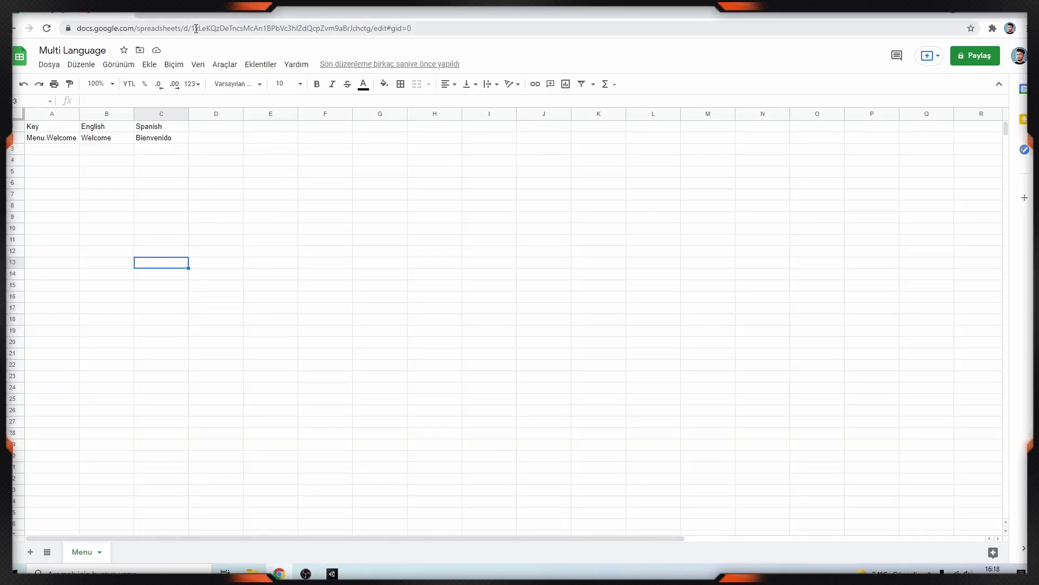
left_click_drag(193, 28, 353, 25)
double_click(330, 30)
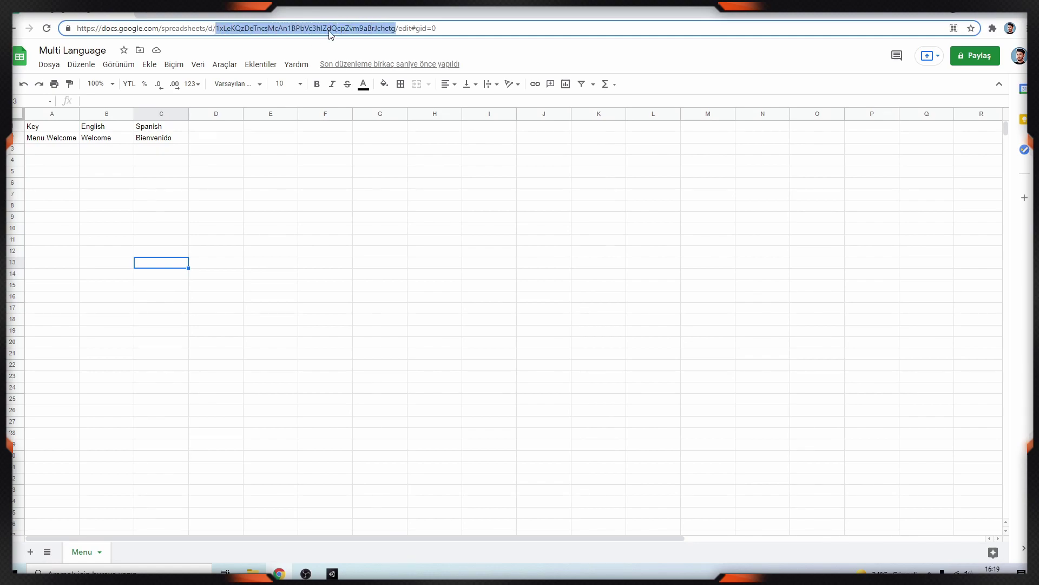
key("ctrl+c")
key("alt+Tab")
key("ctrl+v")
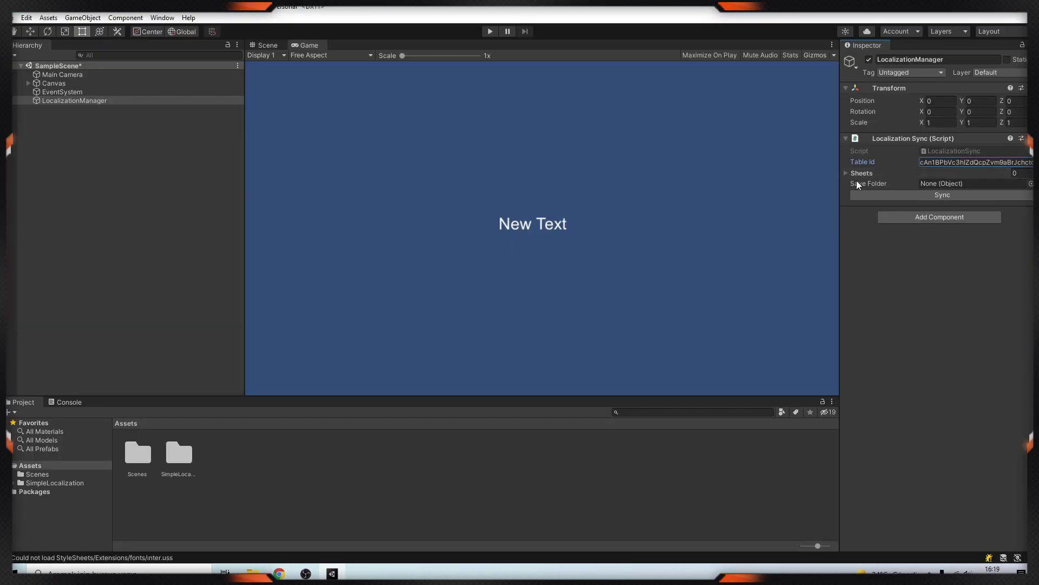
Step: Add one entry to the Sheets list of Localization Sync and name it Menu
left_click(852, 172)
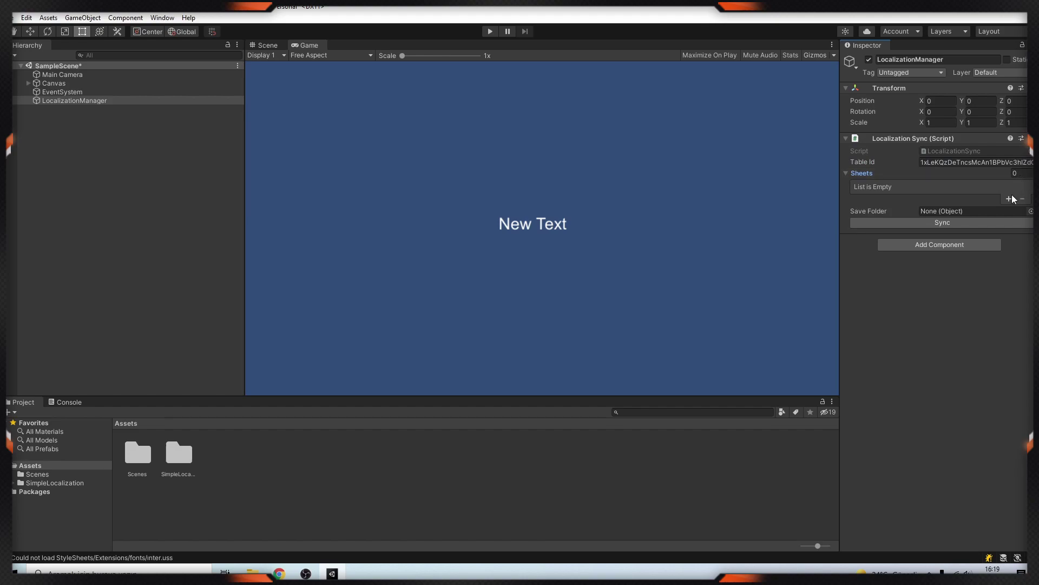
left_click(1009, 198)
left_click(864, 187)
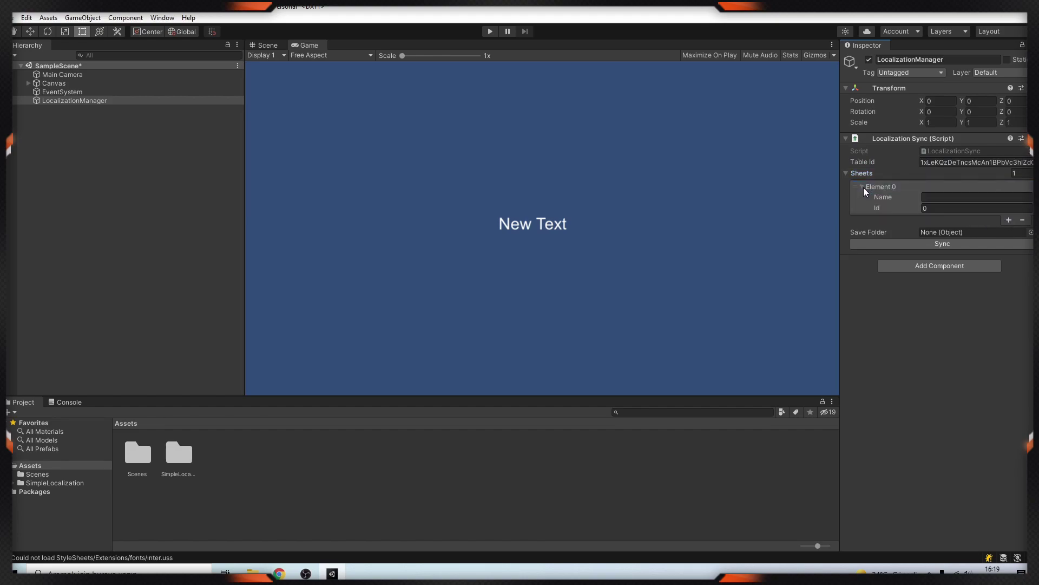
left_click(964, 198)
type("Menu")
key("Tab")
key("shift+Tab")
Step: Switch to the browser and check the Menu sheet's gid in the spreadsheet's web address
key("alt+Tab")
left_click(437, 28)
double_click(433, 28)
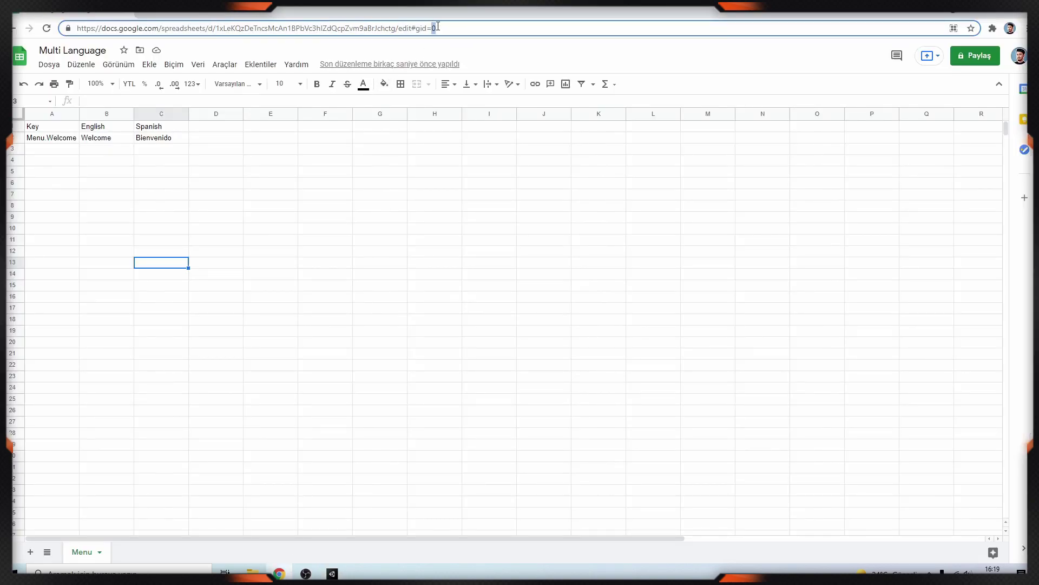
left_click(437, 27)
Step: Add a second sheet to the spreadsheet and name it Message
left_click(30, 552)
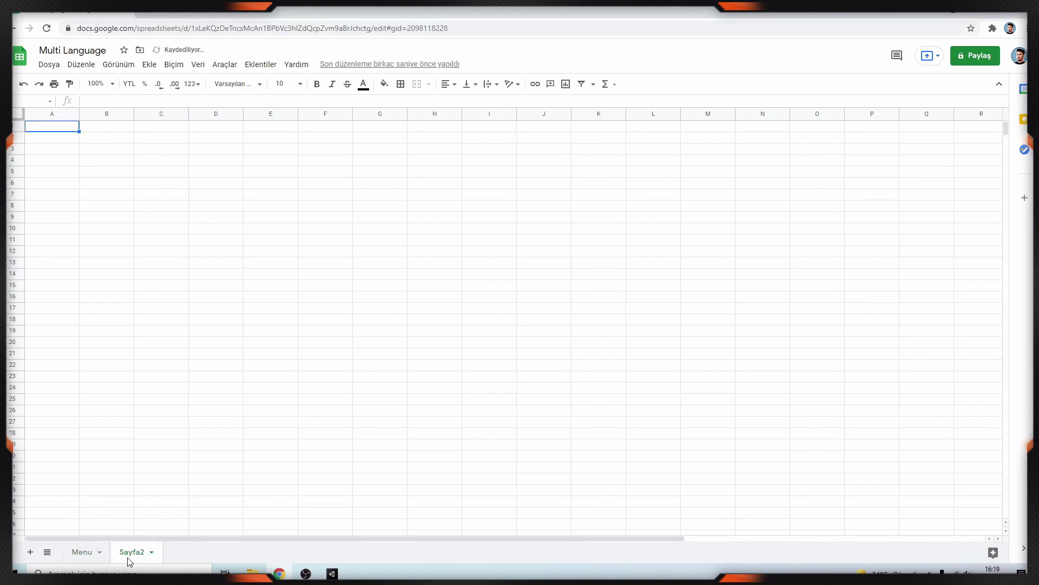
double_click(128, 555)
type("Message")
key("Return")
Step: Check the Message sheet's gid in the web address and return to Unity
left_click(454, 28)
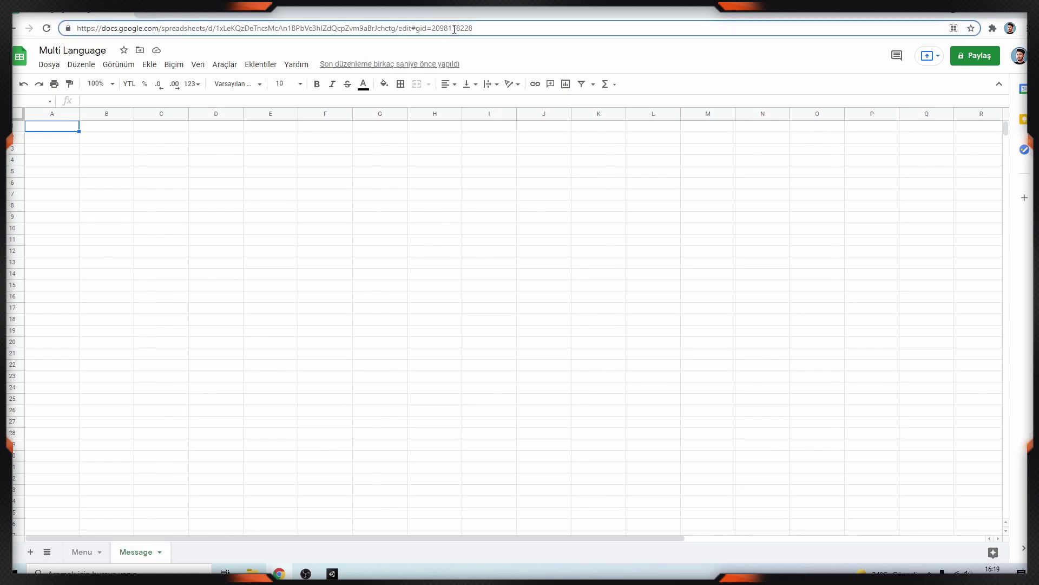
left_click_drag(432, 28, 477, 28)
key("alt+Tab")
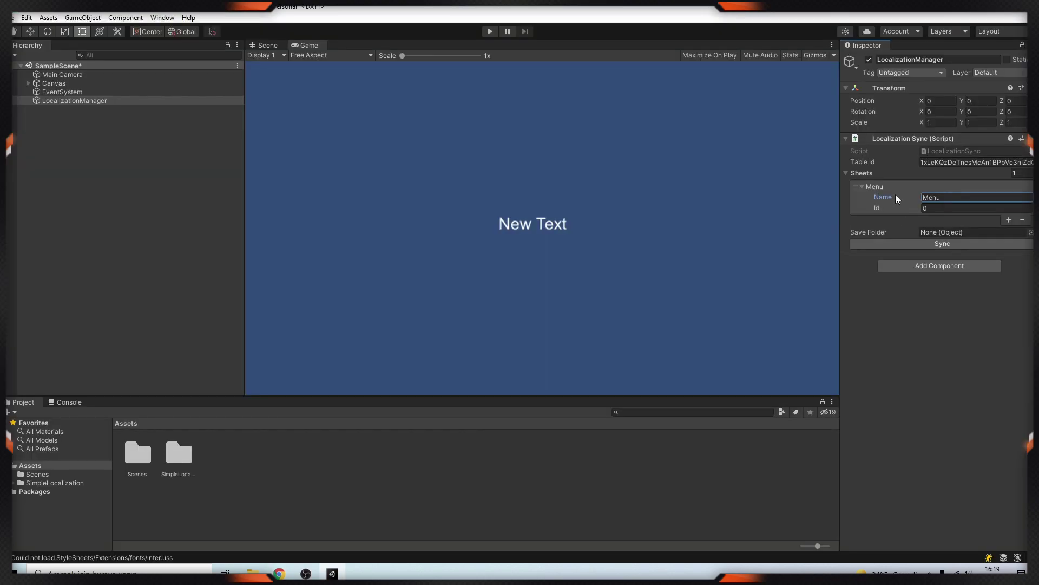
left_click(1006, 220)
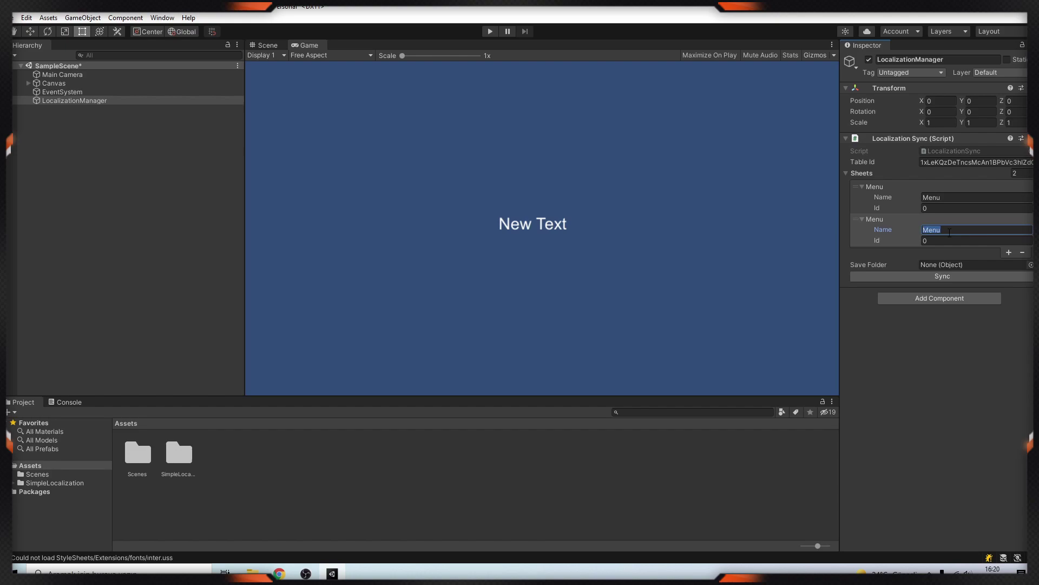
type("Message")
key("Tab")
key("ctrl+v")
key("Return")
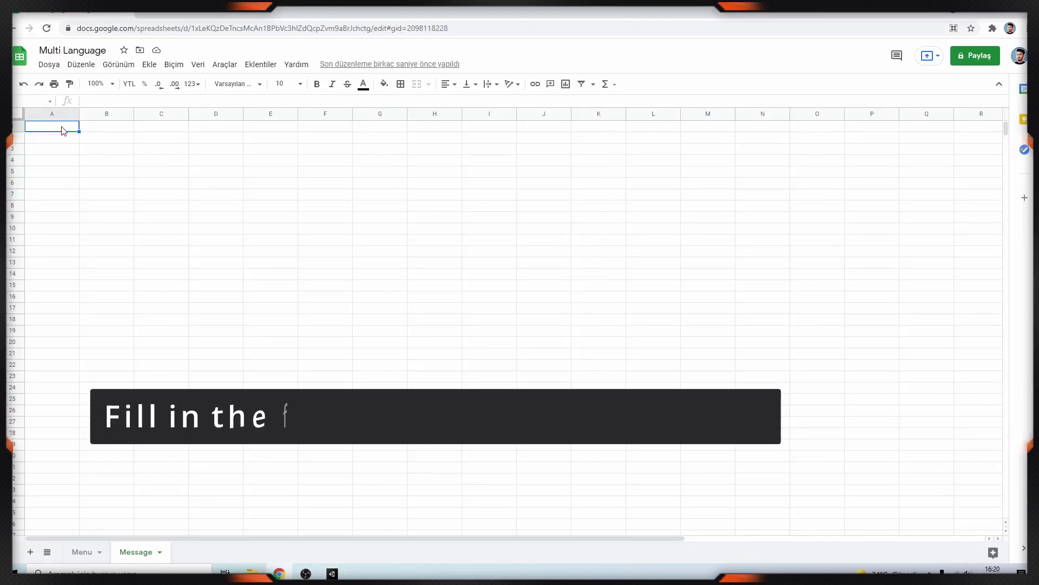
Step: Switch to the browser and enter the headers Key, English and Spanish in the first row of the Message sheet
type("Key")
key("Tab")
type("Englis")
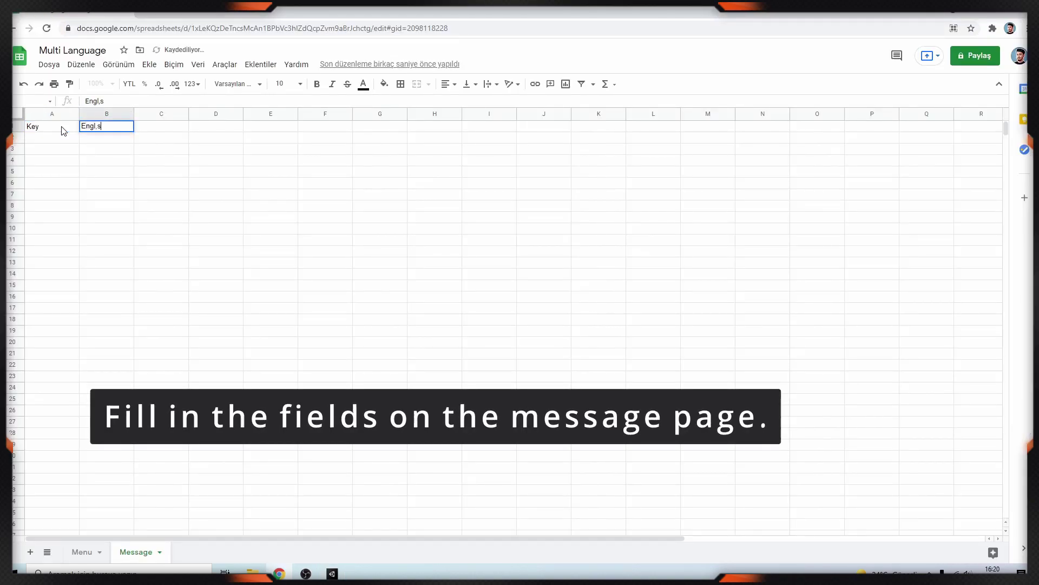
type("h")
key("Tab")
type("Spanish")
key("Return")
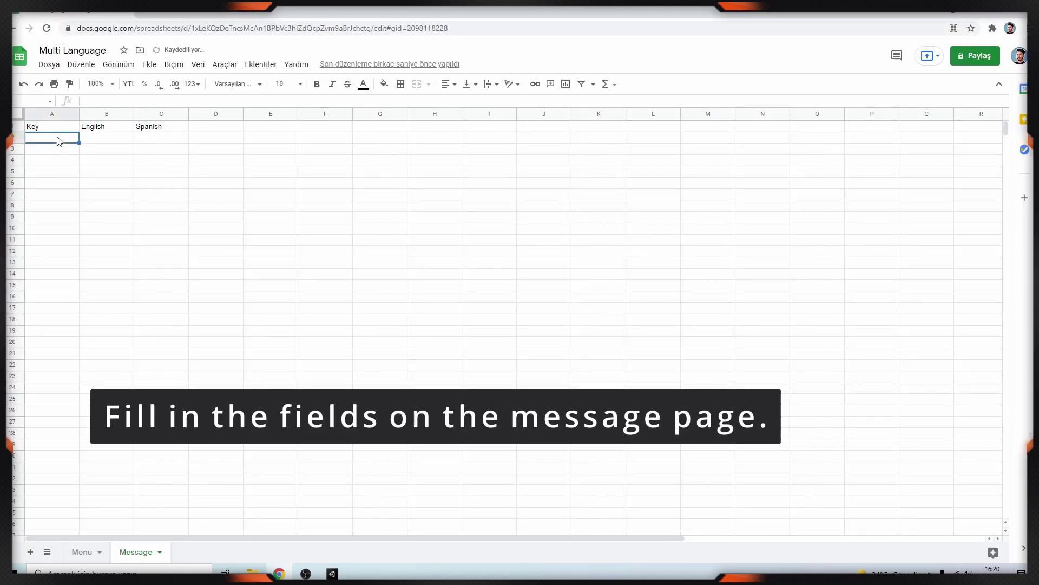
Step: Fill the second row of the Message sheet with Message.How, How Are You? and cómo estás
type("Message.How")
key("Tab")
type("How Are You?")
key("Tab")
type("cómo estás")
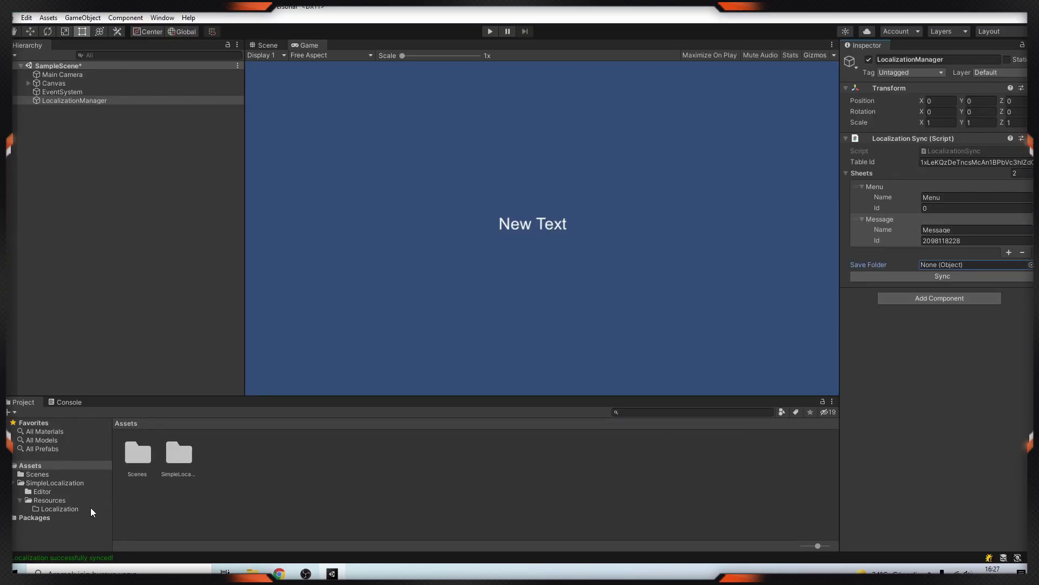
Step: In Unity, assign the Localization folder as Localization Sync's Save Folder and run the sync
left_click_drag(56, 509, 950, 263)
left_click(931, 278)
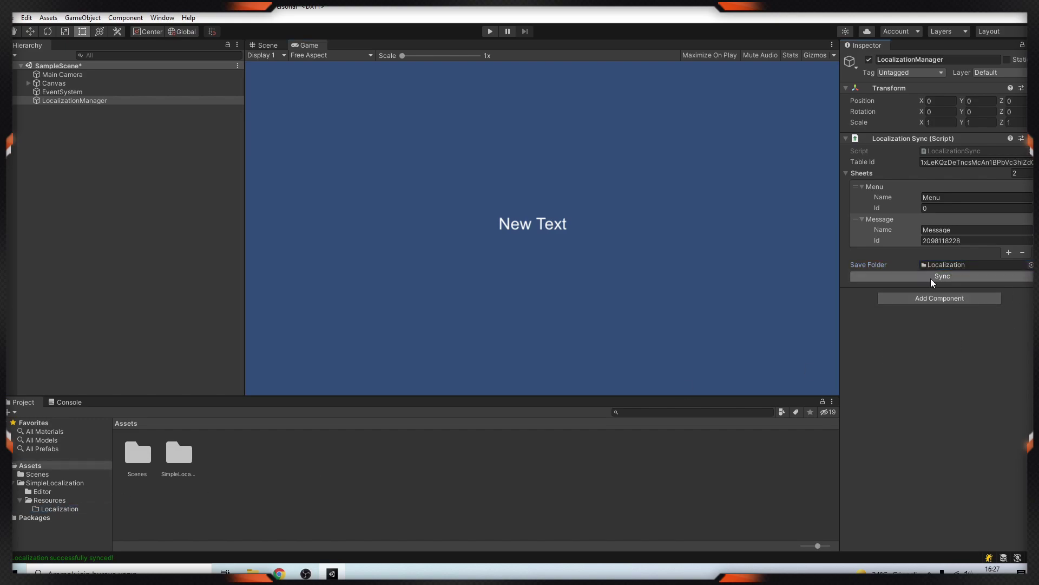
left_click(931, 279)
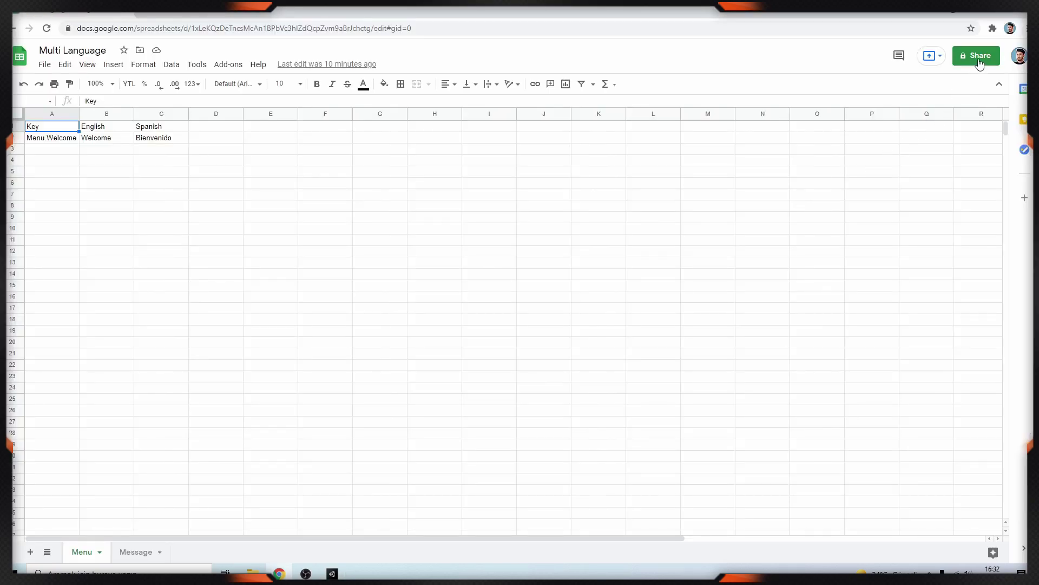
Step: In the browser, share the Multi Language spreadsheet so that anyone with the link can view it
left_click(979, 62)
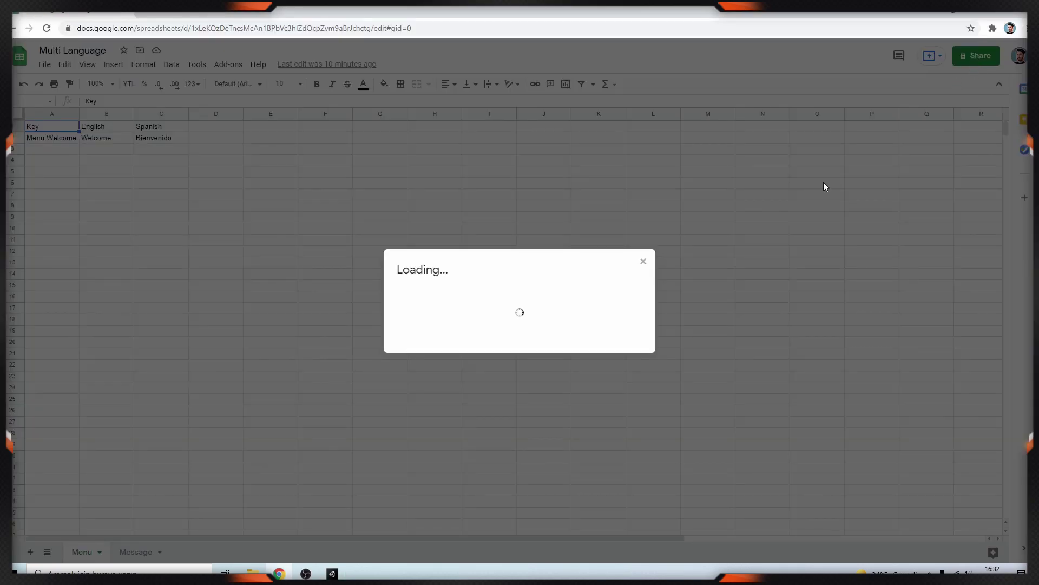
left_click(415, 389)
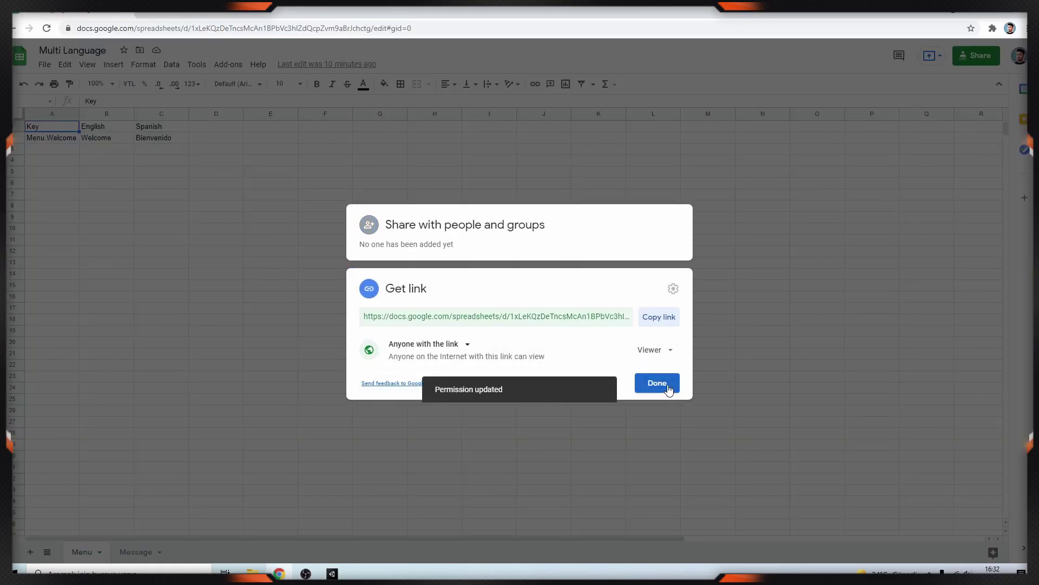
left_click(669, 388)
Step: Switch to Unity, inspect the synced Menu file in the Localization folder, and go back to the Assets folder
left_click(332, 574)
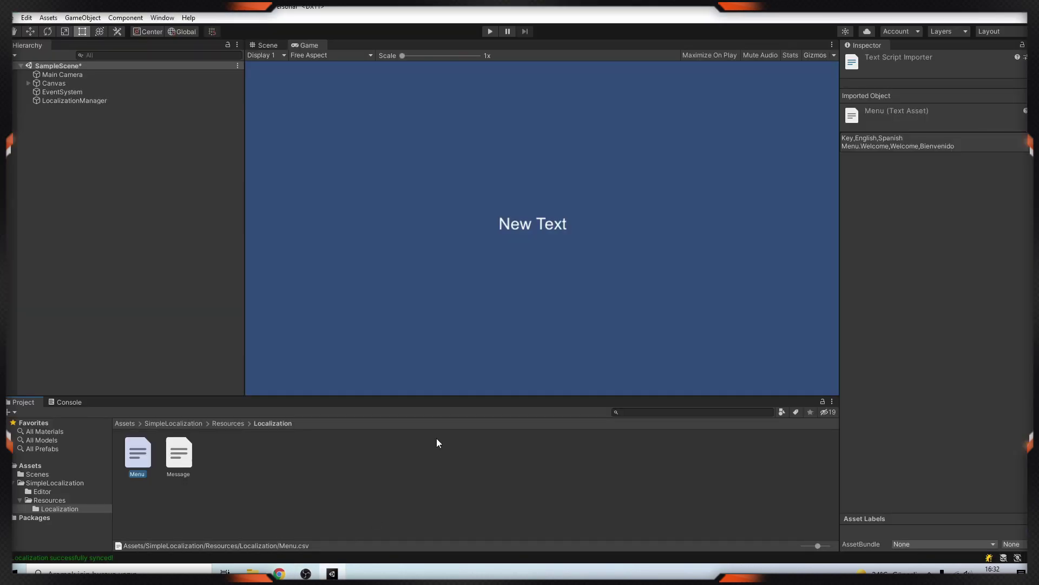
left_click(144, 463)
left_click(125, 422)
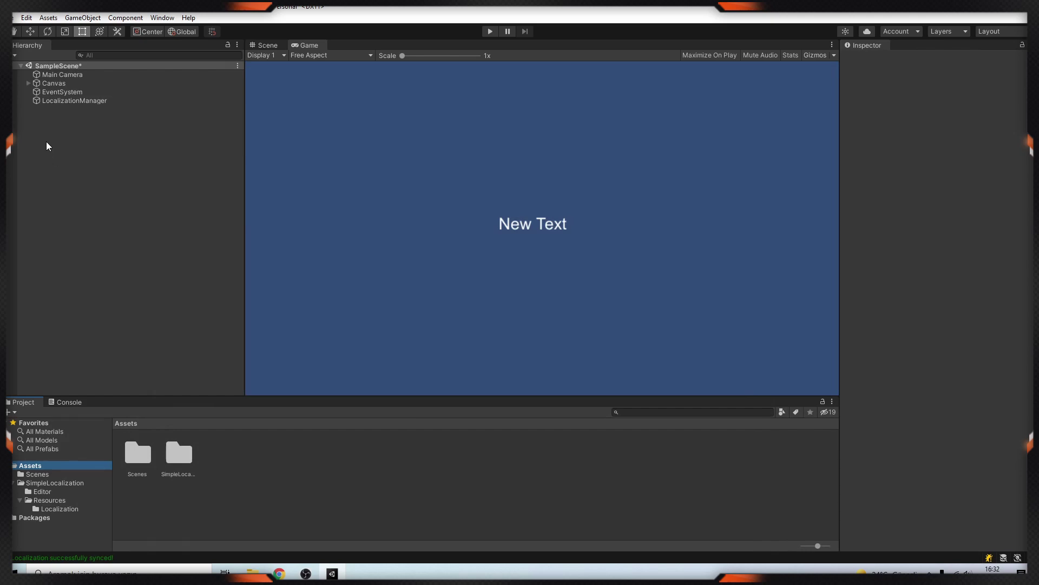
Step: Create an empty game object in the scene and name it MultiLanguage
right_click(60, 129)
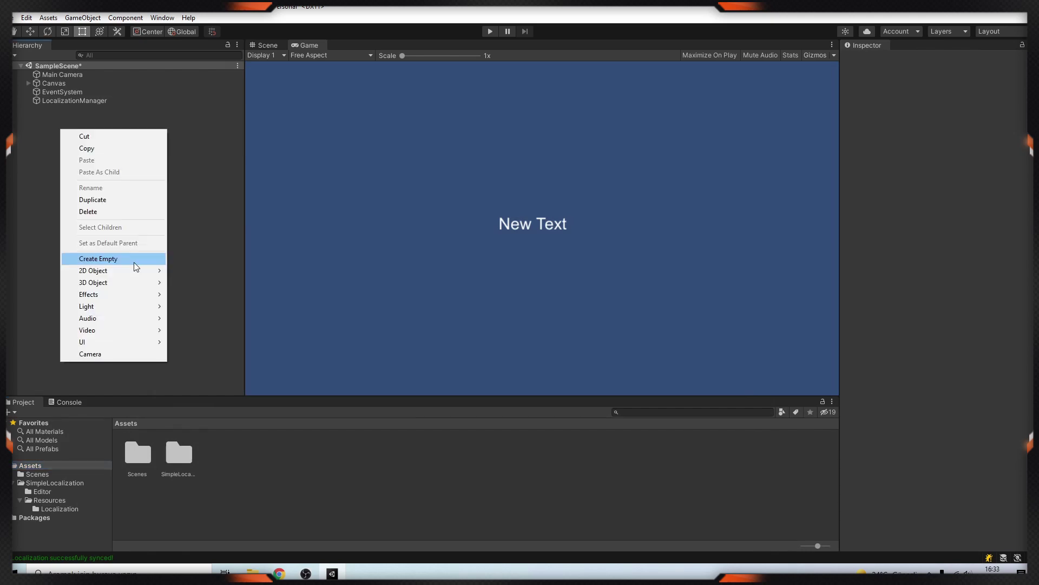
left_click(134, 261)
type("Multi")
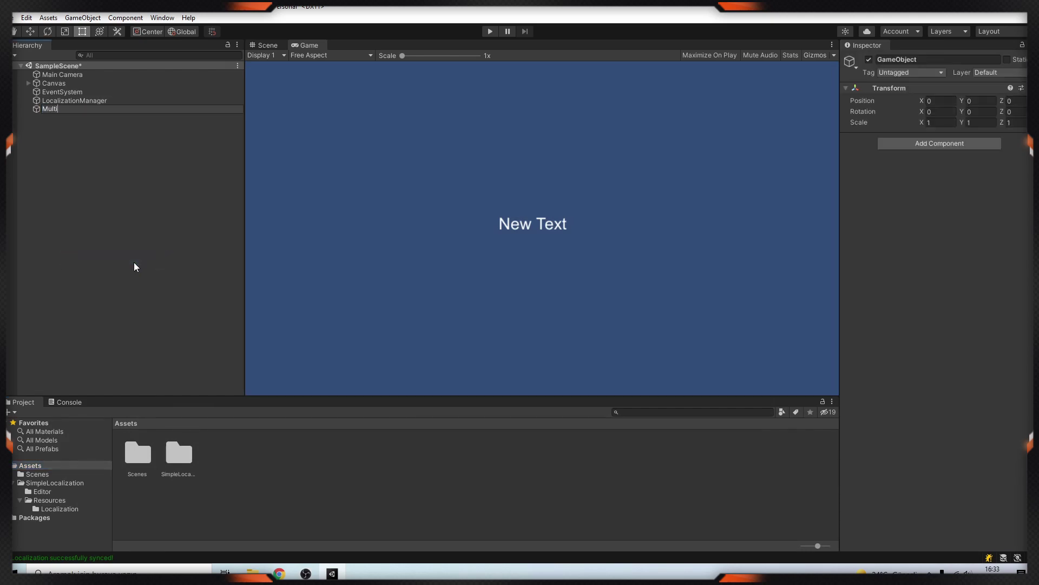
type("Language")
key("Return")
Step: Create a new script named MultiLanguage and add it as a component to the MultiLanguage object
left_click(927, 143)
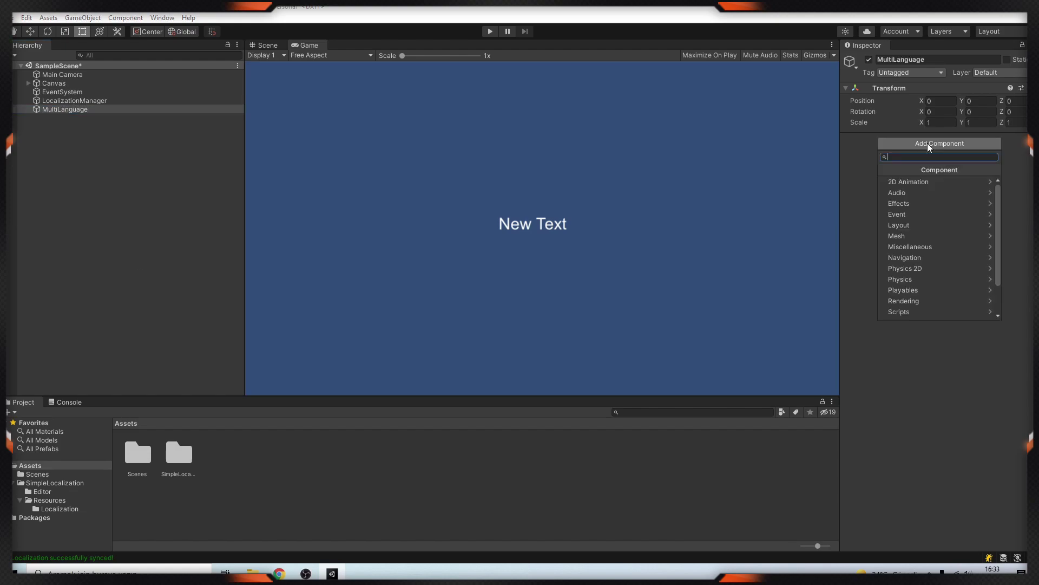
type("Multi")
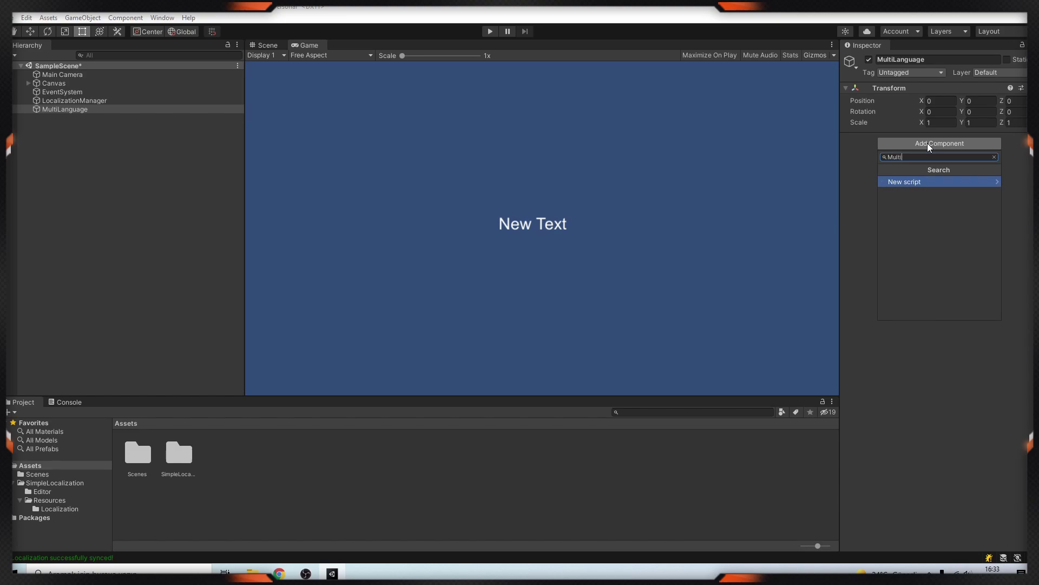
type("Language")
key("Return")
left_click(950, 309)
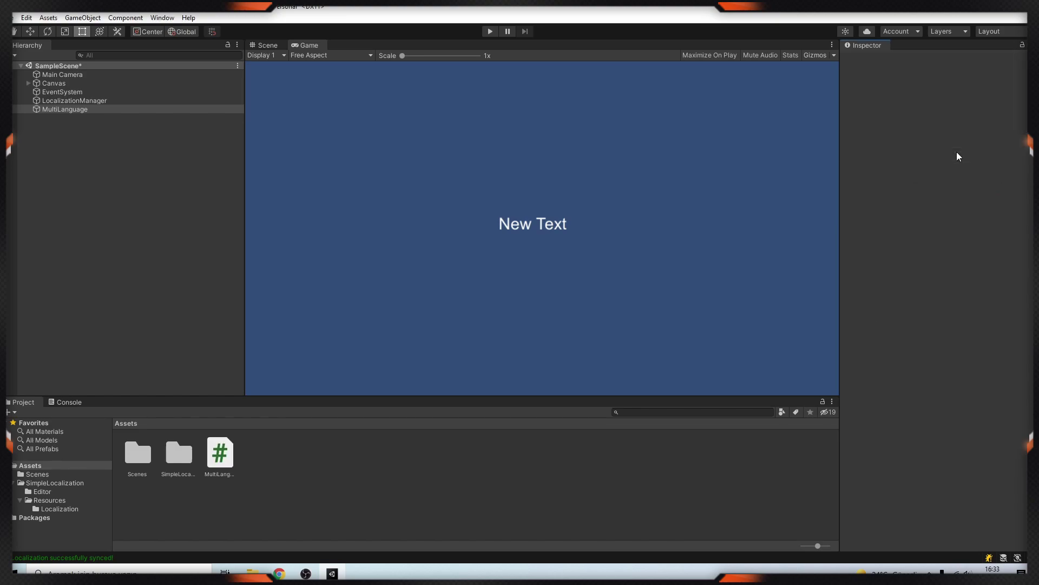
Step: Open the MultiLanguage script in Visual Studio and replace its Start and Update methods with a private Awake method
double_click(957, 151)
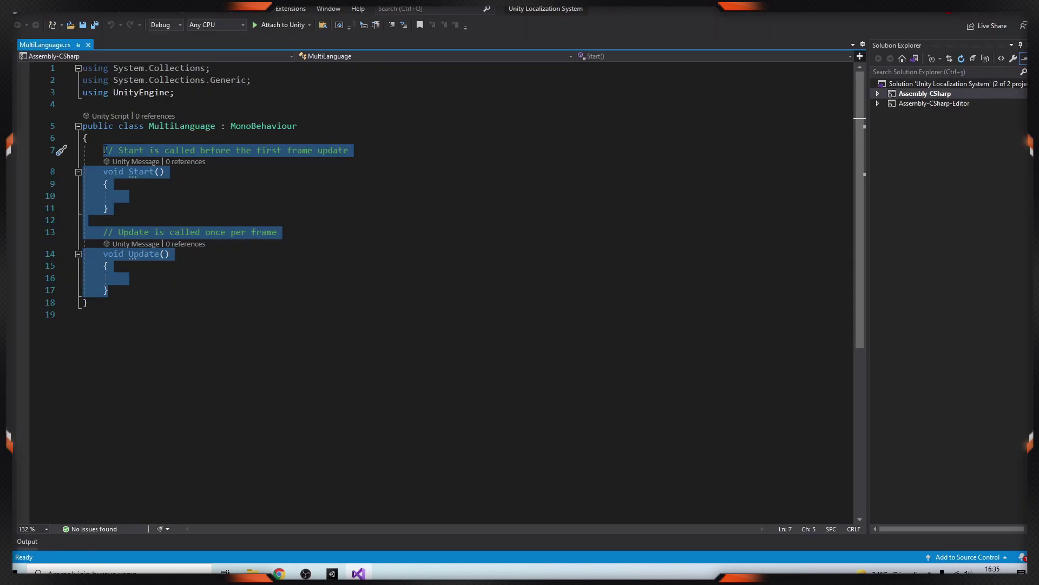
type("awake")
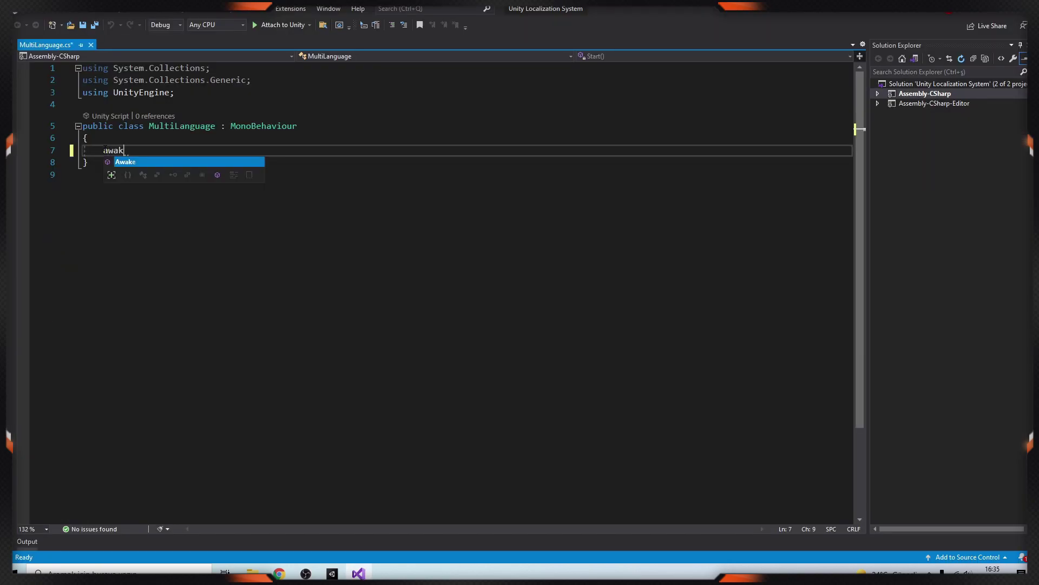
key("Tab")
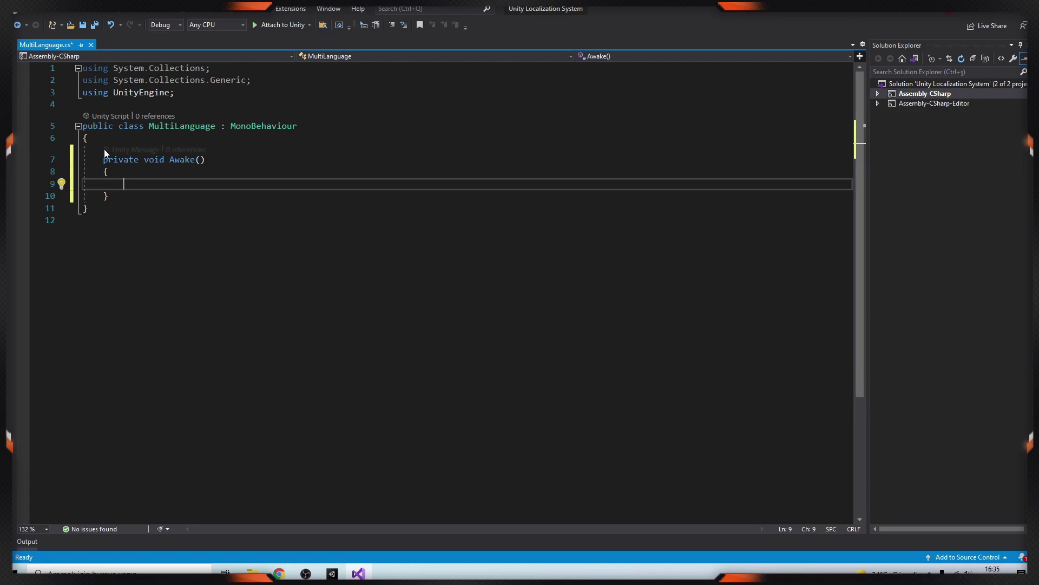
Step: Call LocalizationManager.Read() inside Awake, with the Assets.SimpleLocalization namespace imported
type("Local")
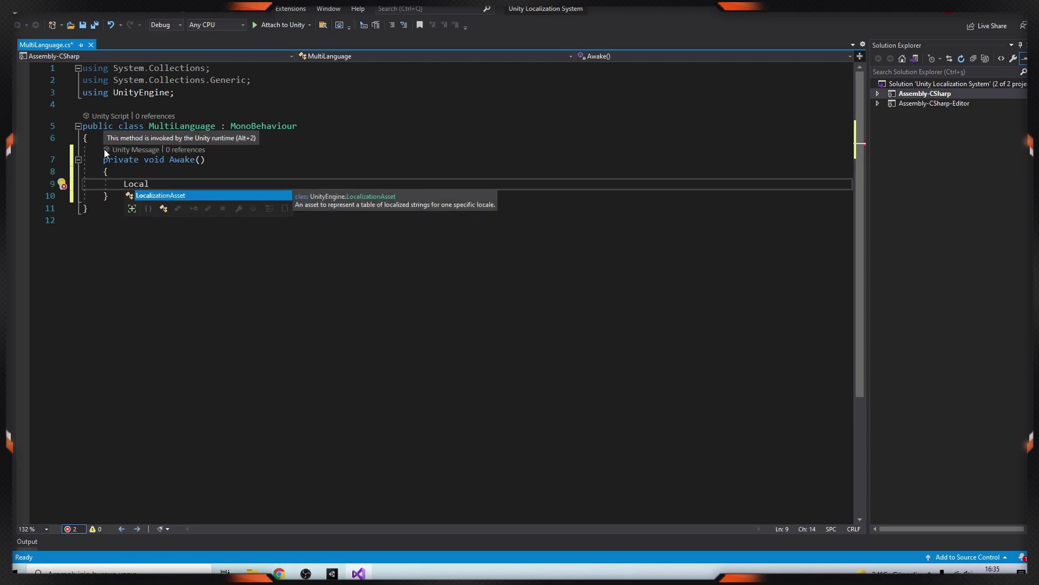
type("izationManager.Read")
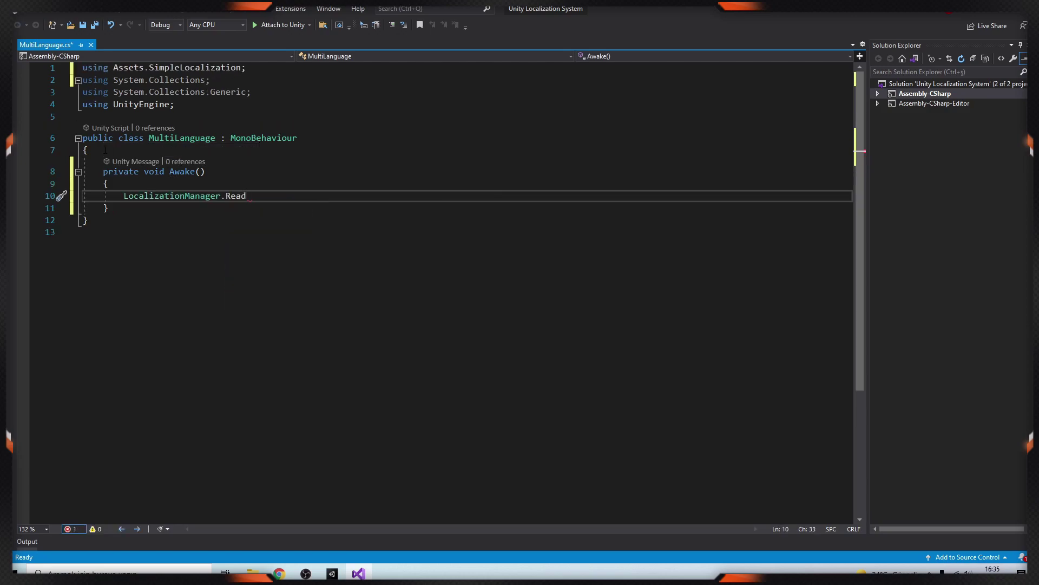
type("();")
key("Return")
key("Return")
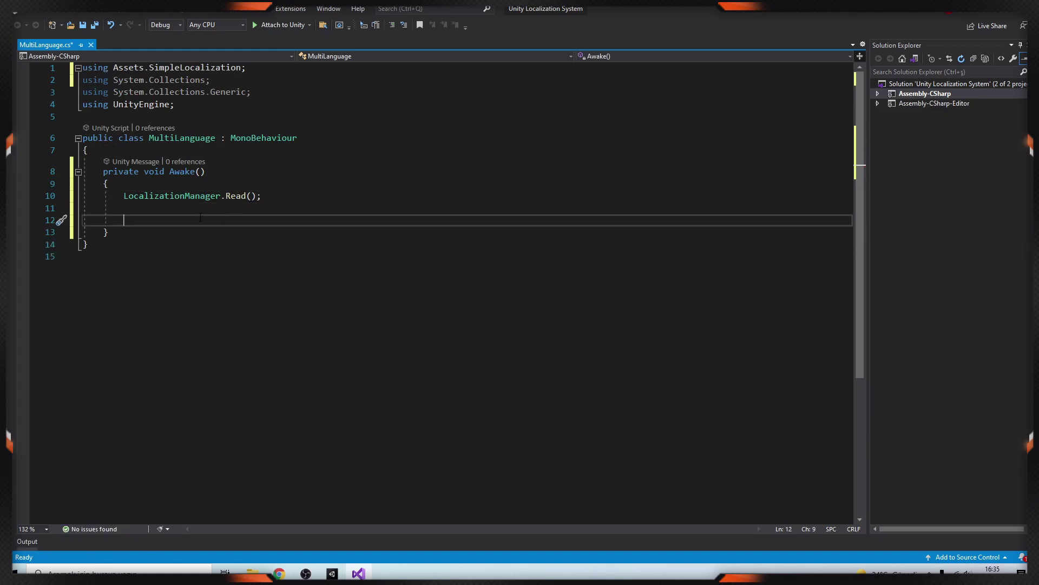
Step: Assign "English" to LocalizationManager.Language below the Read call in Awake
left_click_drag(266, 220, 227, 221)
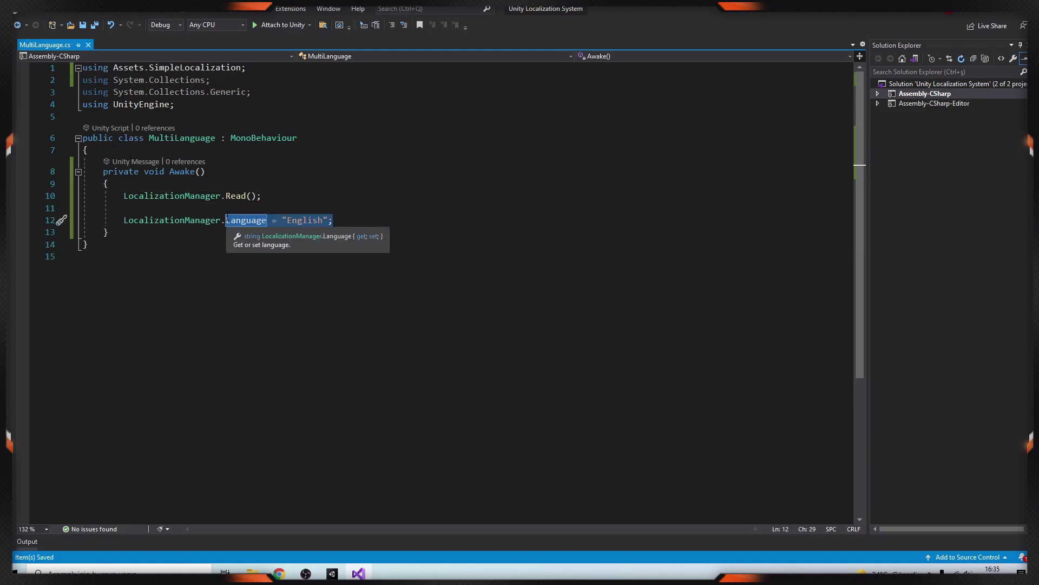
type("Language=\"Engli")
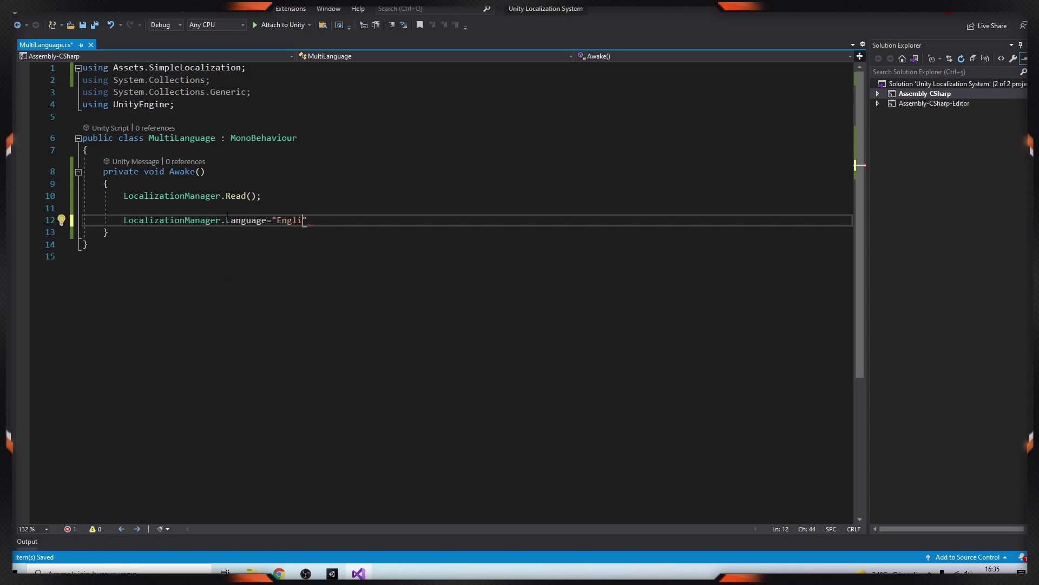
type("sh;")
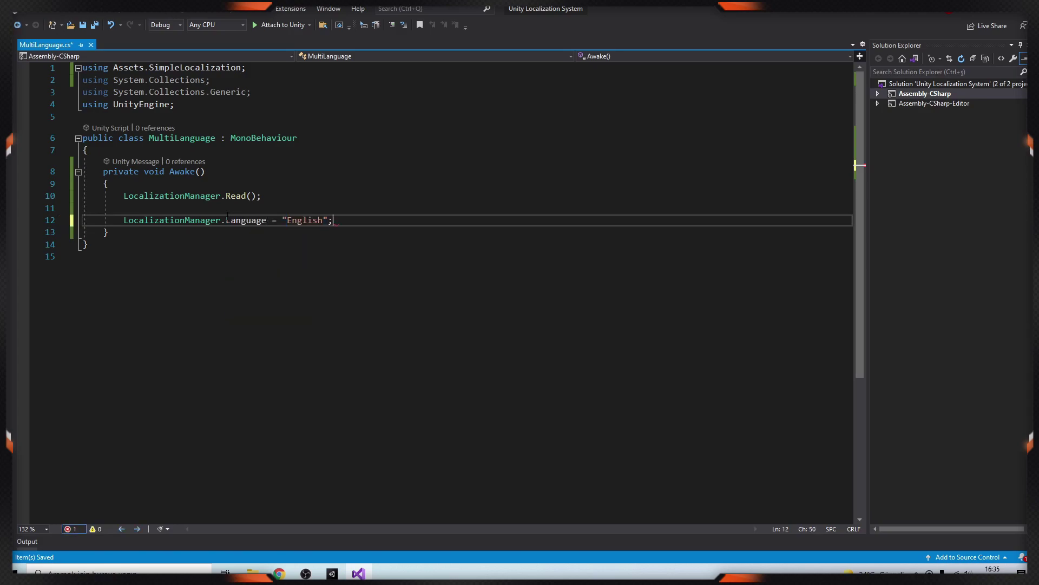
Step: Switch to Unity and add the Localized Text component to the Text object under Canvas
key("alt+Tab")
left_click(61, 94)
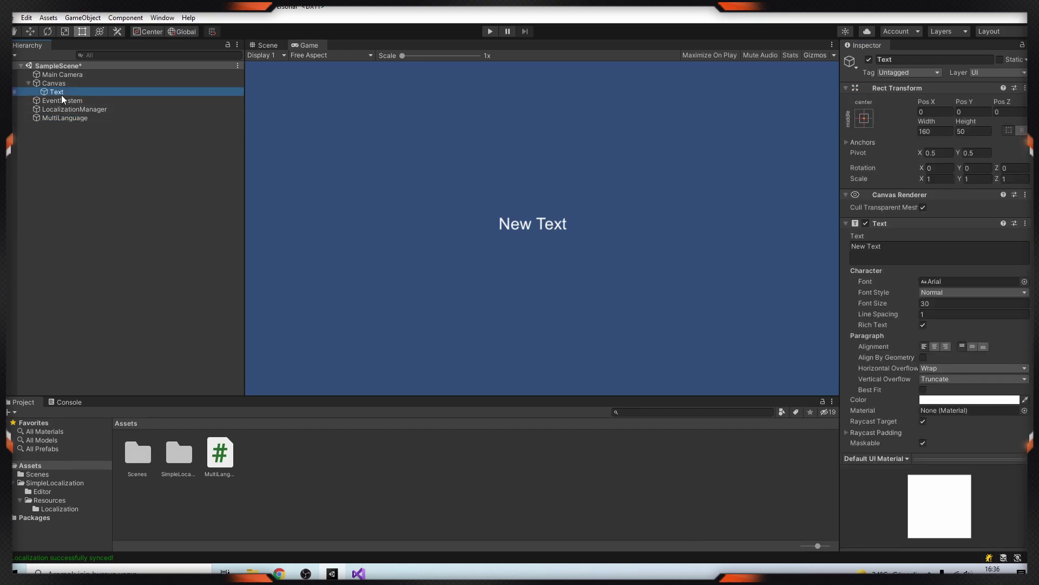
scroll(992, 430, "down", 3)
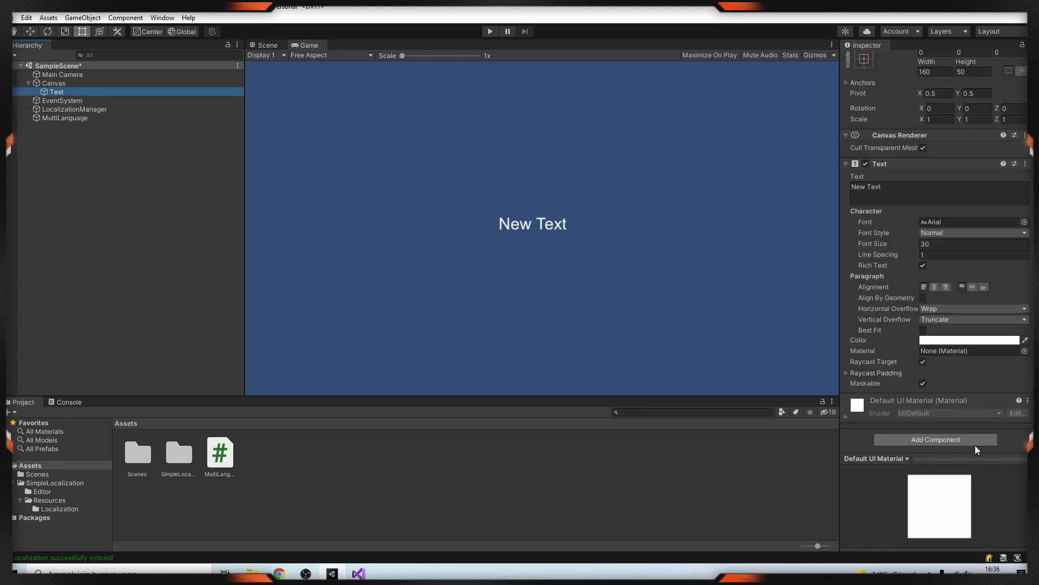
left_click(972, 442)
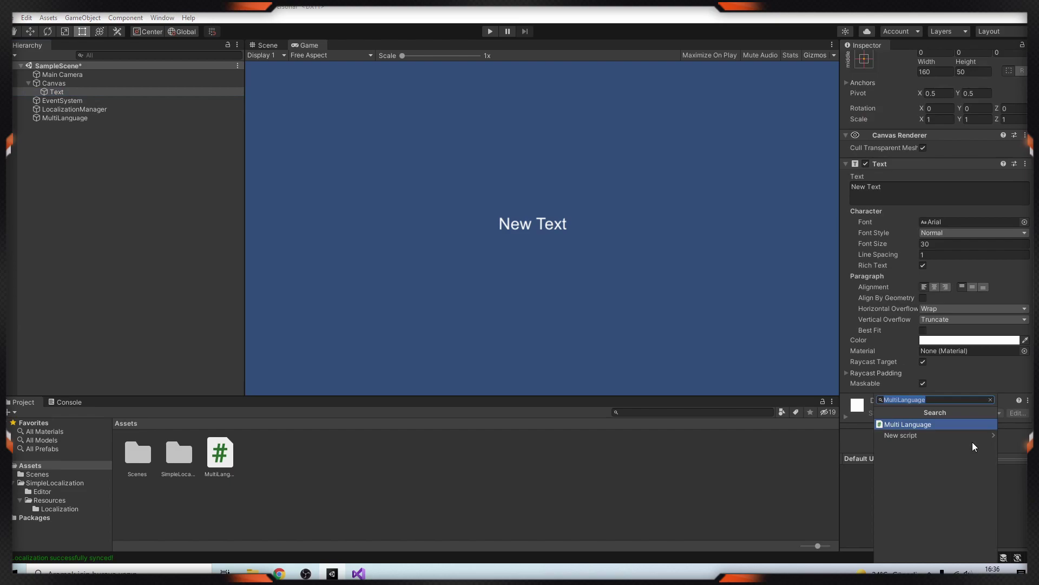
left_click(972, 446)
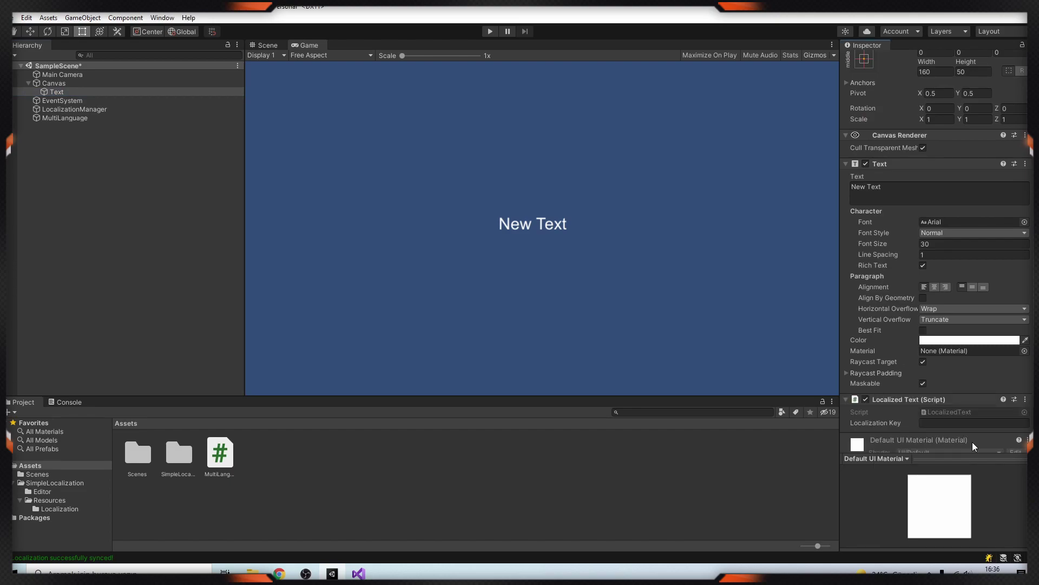
Step: Set the Localized Text component's Localization Key to Menu.Welcome
left_click(959, 383)
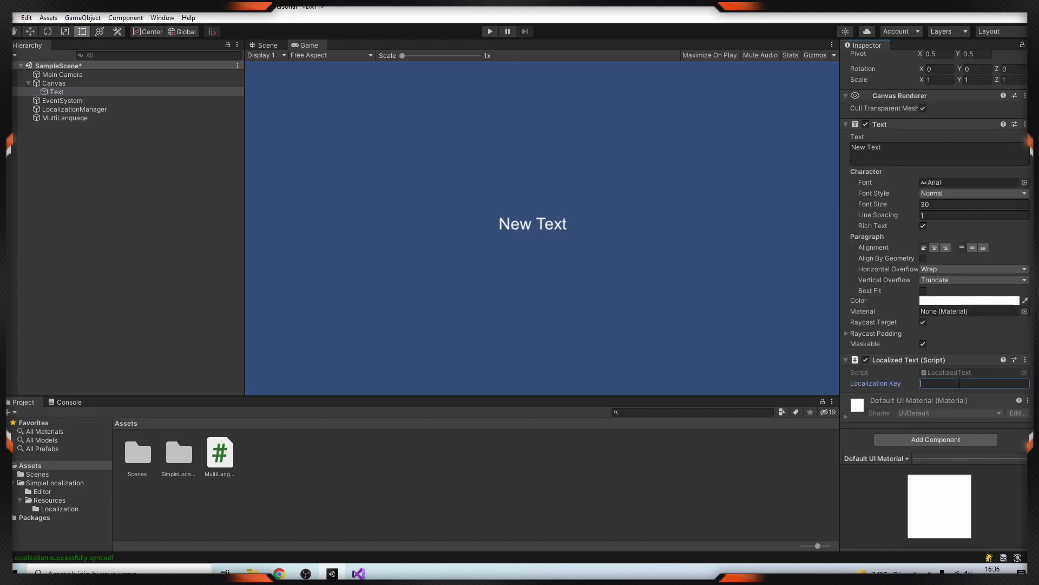
type("Menu.Welcome")
left_click(195, 206)
left_click(57, 92)
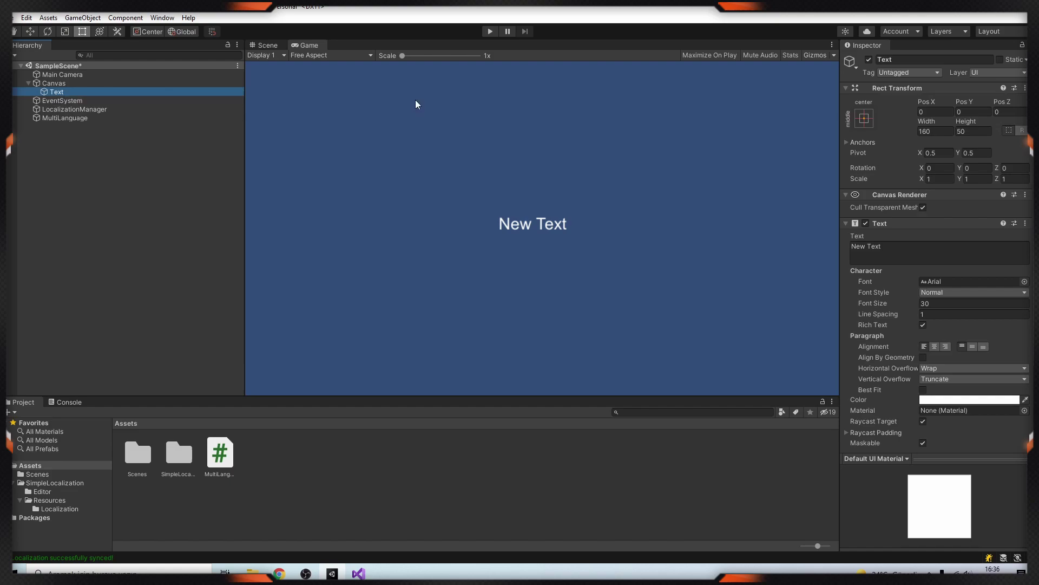
Step: Run the scene in Play mode to check the localized text, and stop it
left_click(489, 30)
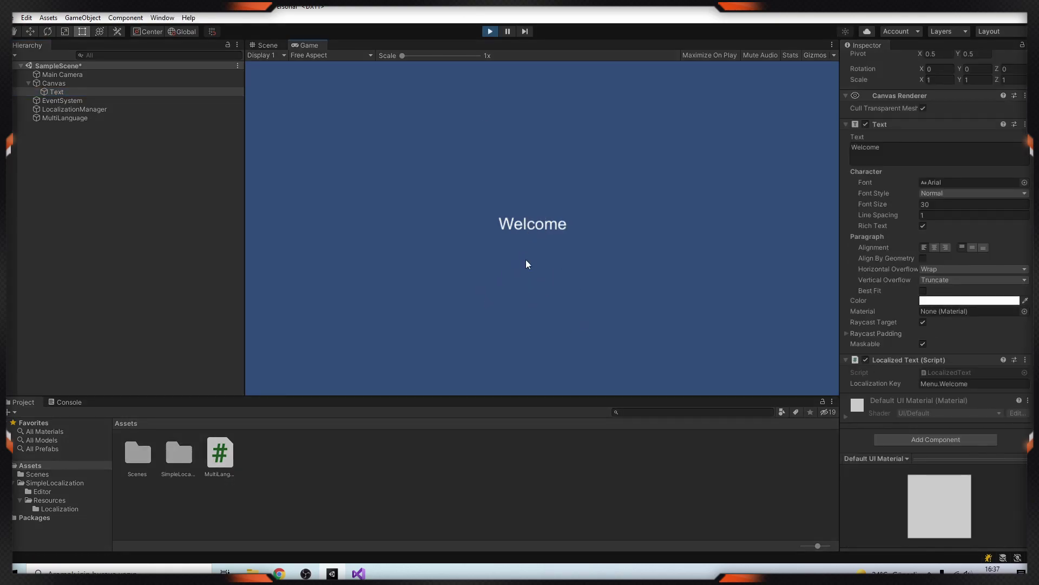
left_click(493, 34)
Step: In Visual Studio, change the language assigned in the MultiLanguage script to "Spanish" and return to Unity
key("alt+Tab")
double_click(304, 219)
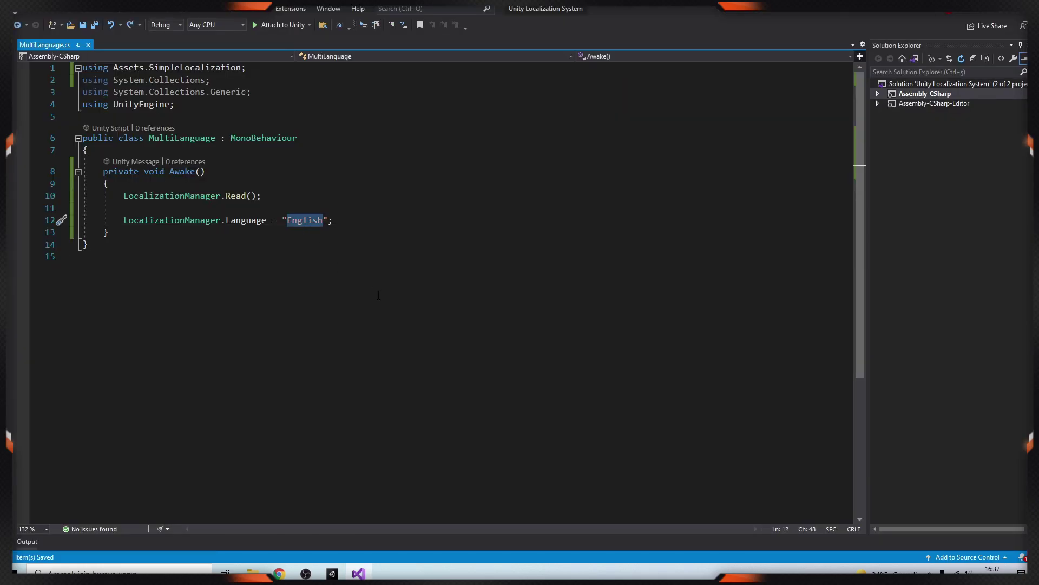
type("Spanish")
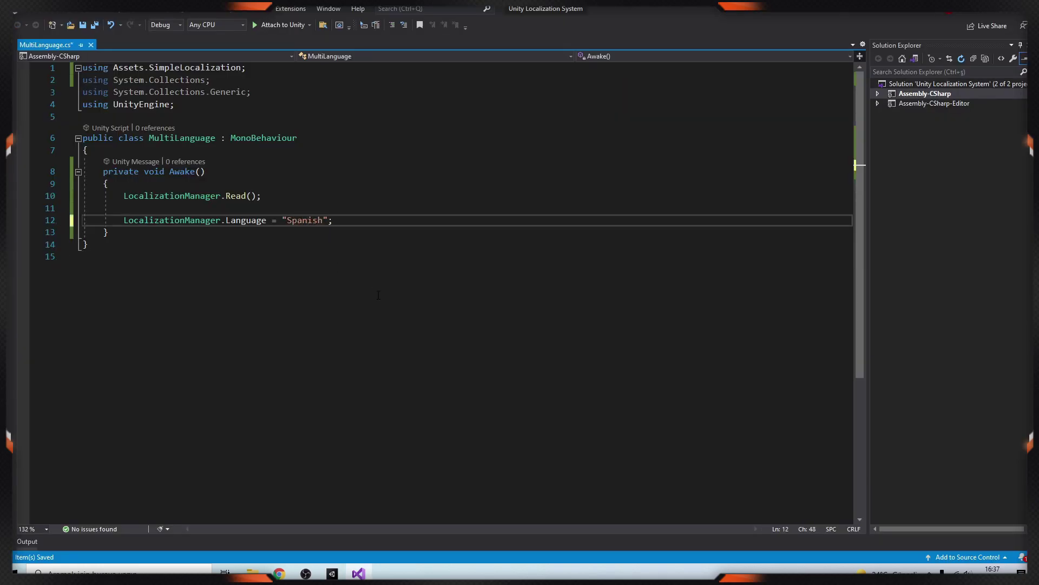
key("alt+Tab")
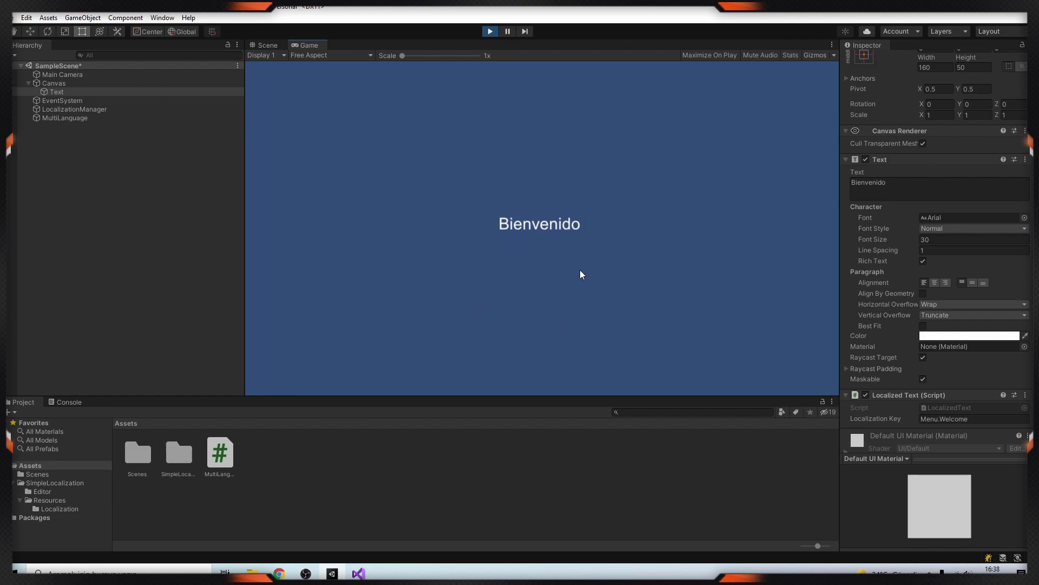
Step: Stop Play mode and, in Visual Studio, add a switch statement on Application.systemLanguage below the language assignment in Awake
left_click(490, 31)
left_click(358, 573)
left_click(197, 232)
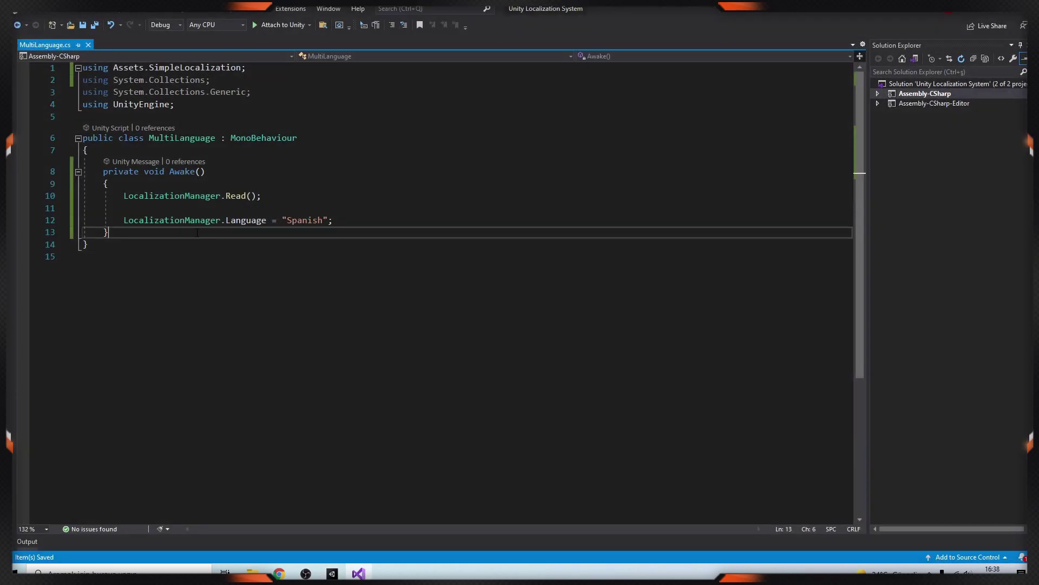
left_click(370, 220)
key("Return")
key("Return")
type("switch")
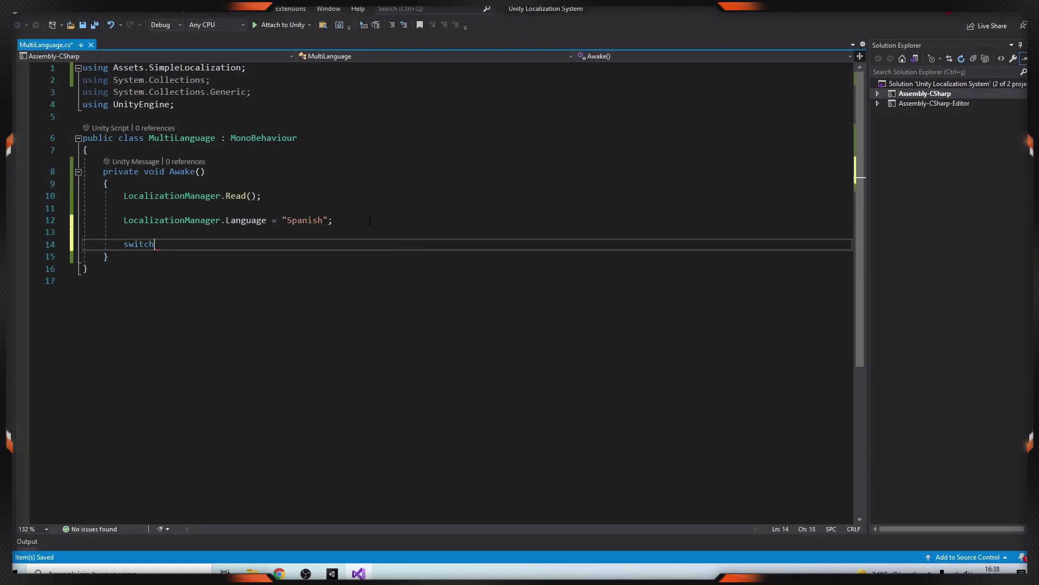
key("Tab")
key("Tab")
type("Application.la")
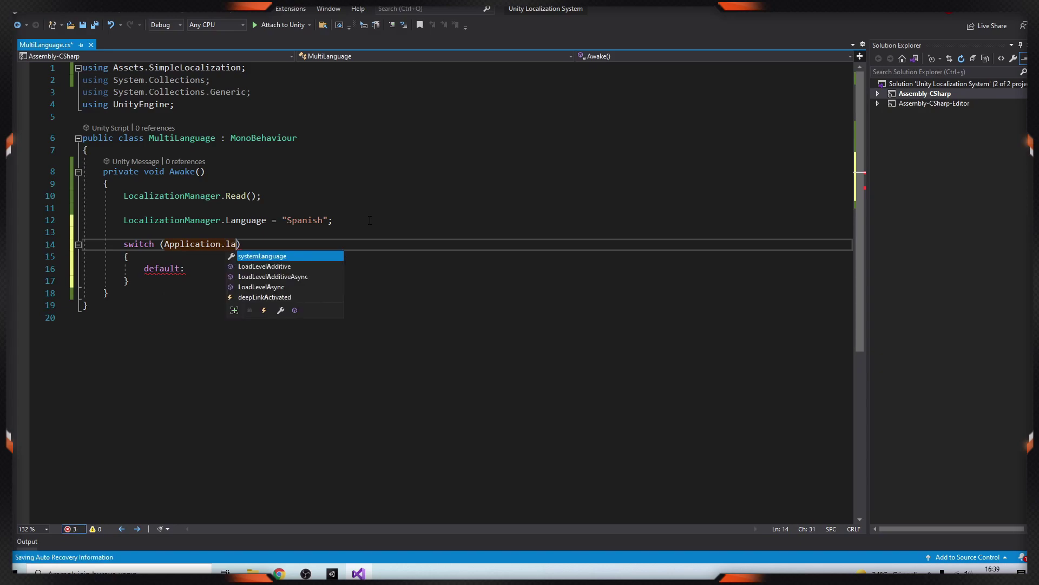
key("Return")
Step: Replace the switch's default label with a case for SystemLanguage.English
double_click(162, 268)
type("case")
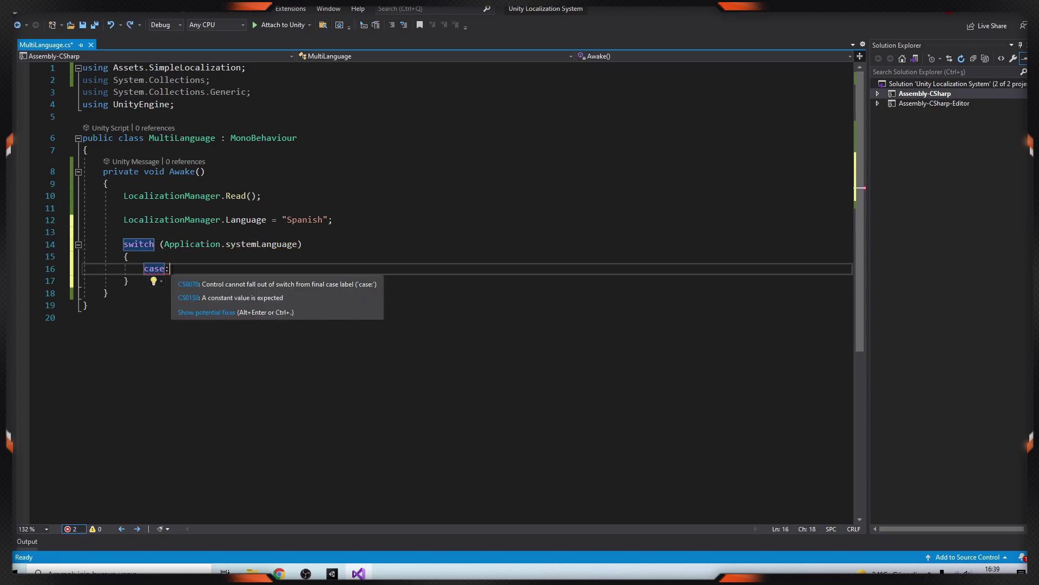
type(" SystemLanguage.")
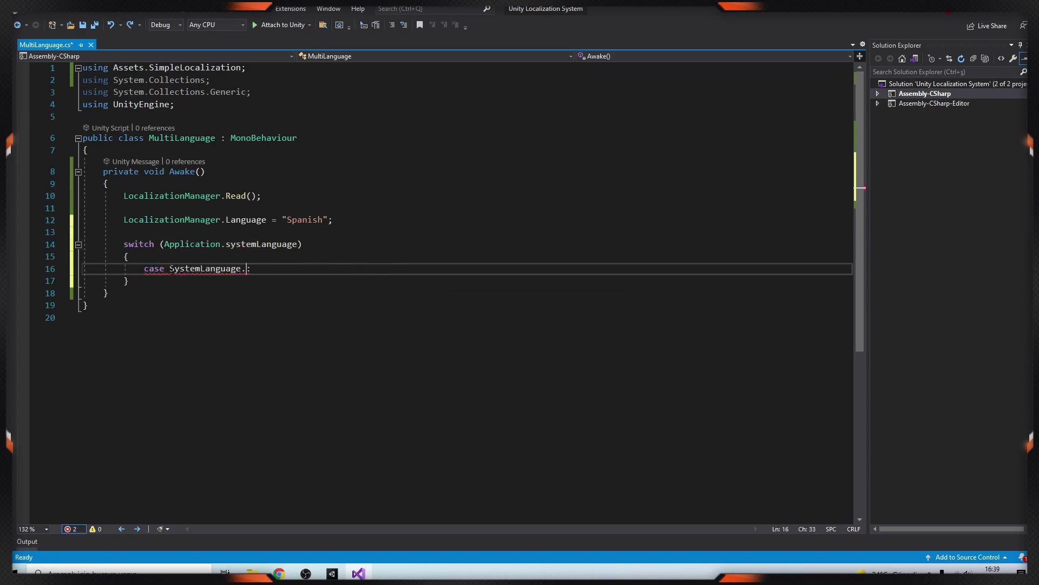
type("en")
key("Return")
key("End")
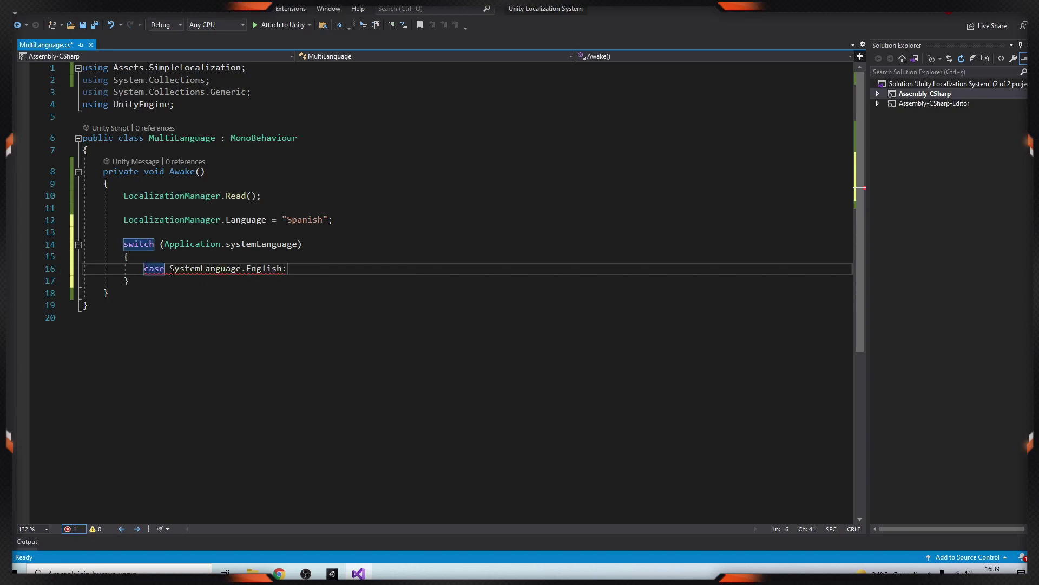
key("Return")
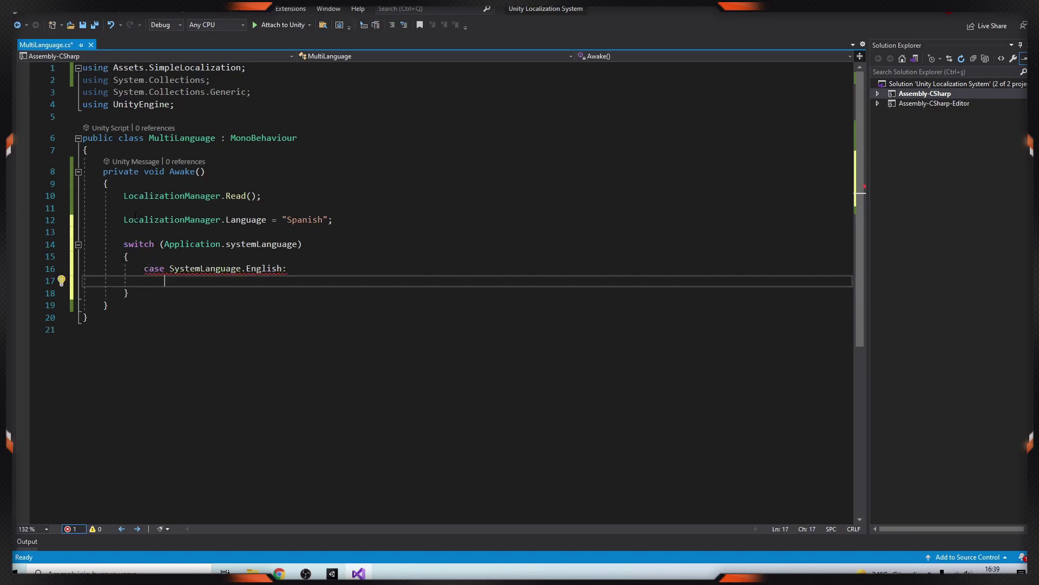
Step: Move the LocalizationManager.Language assignment from above the switch into the English case and end the case with break
left_click_drag(123, 219, 334, 220)
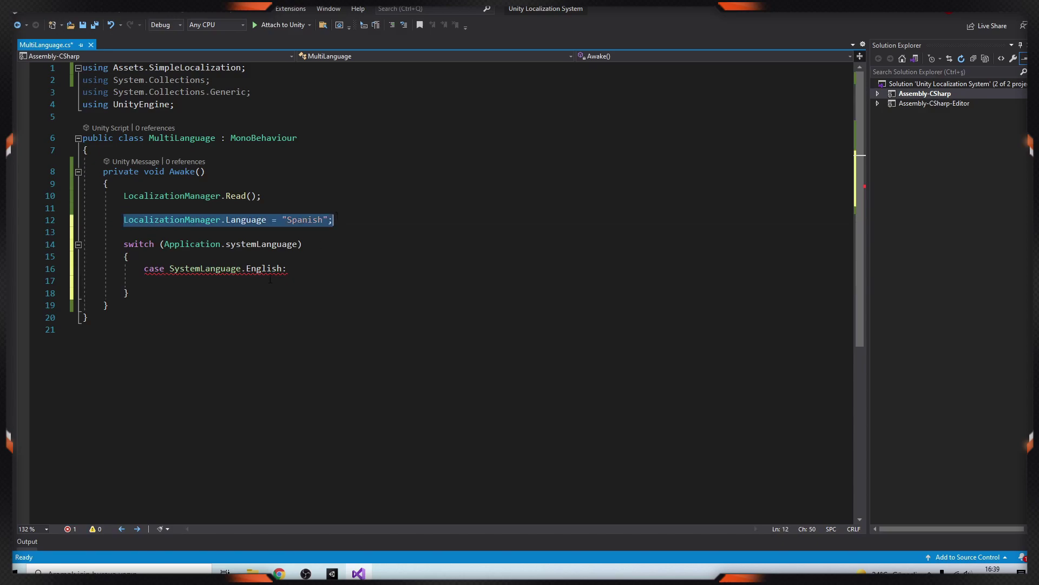
key("ctrl+x")
left_click(271, 279)
key("ctrl+v")
key("Return")
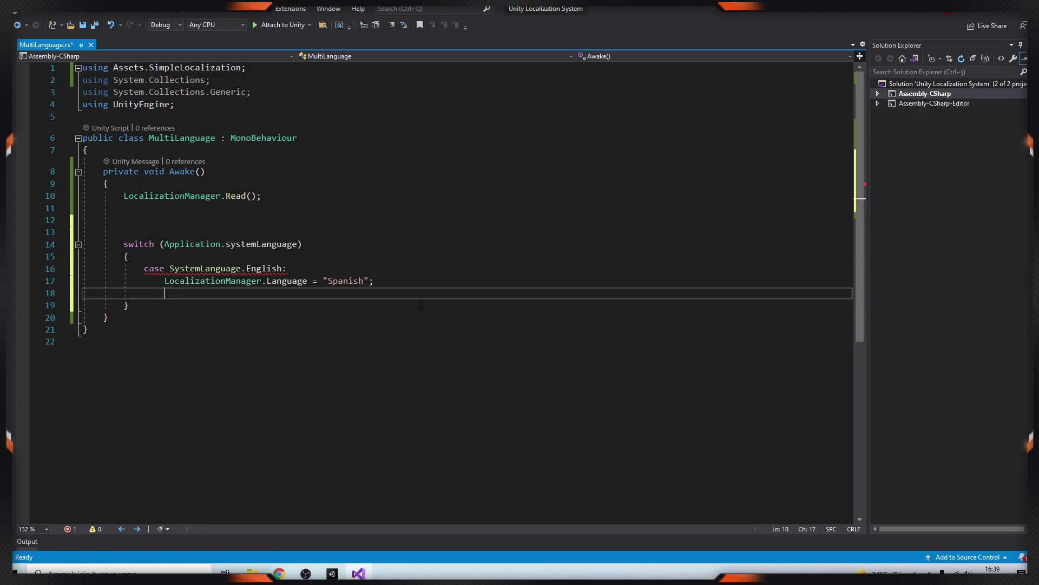
type("break;")
Step: Start a SystemLanguage.Spanish case with a LocalizationManager.Language assignment, and change the English case's assigned value to "English"
key("Return")
type("case SystemLanguage.")
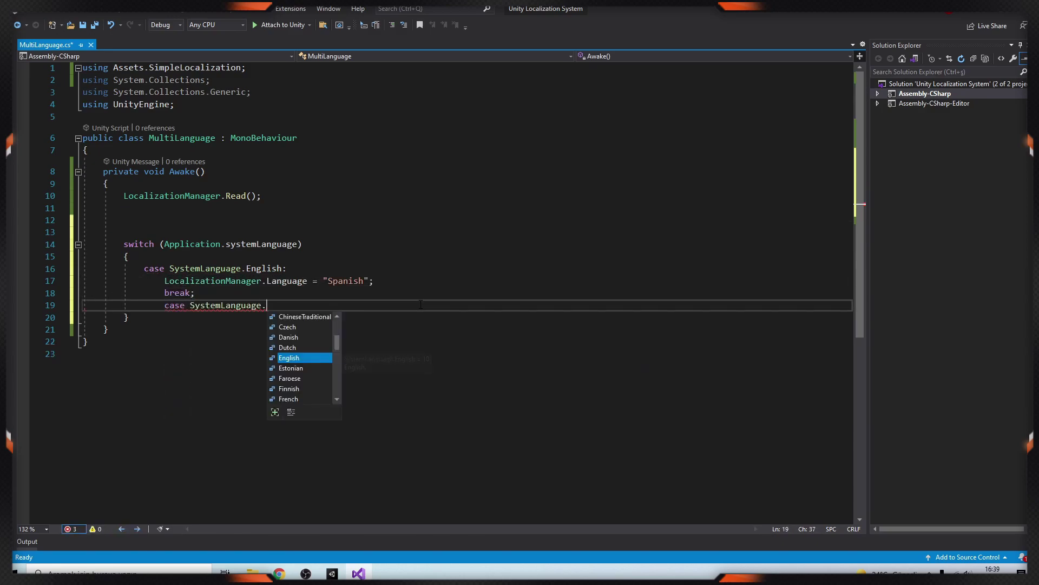
type("Spanish:")
key("Return")
type("LocalizationManager.Language=\"")
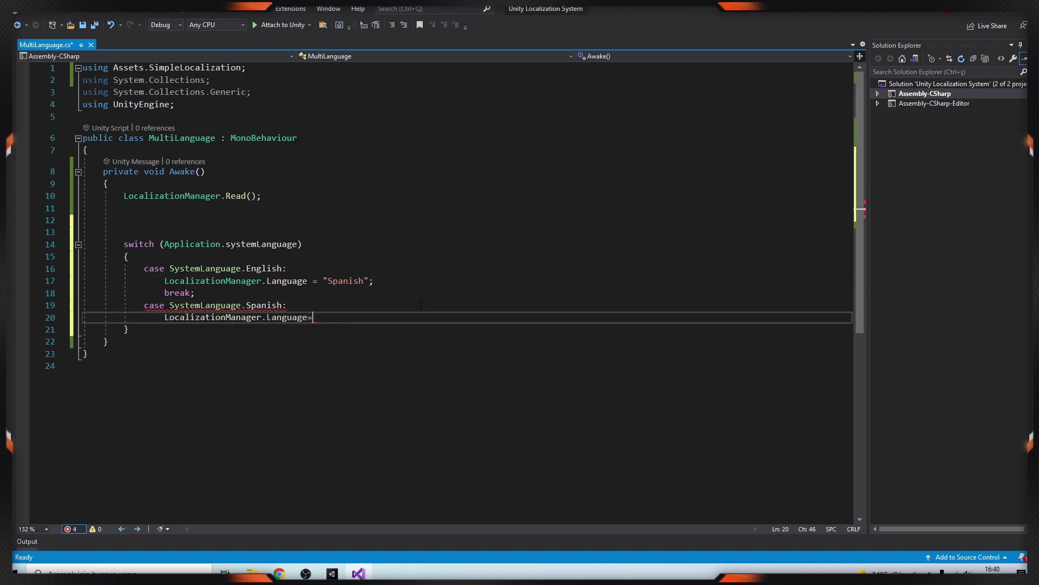
double_click(344, 281)
type("English")
Step: Complete the Spanish case by assigning "Spanish" and adding break, and save the script
left_click(319, 317)
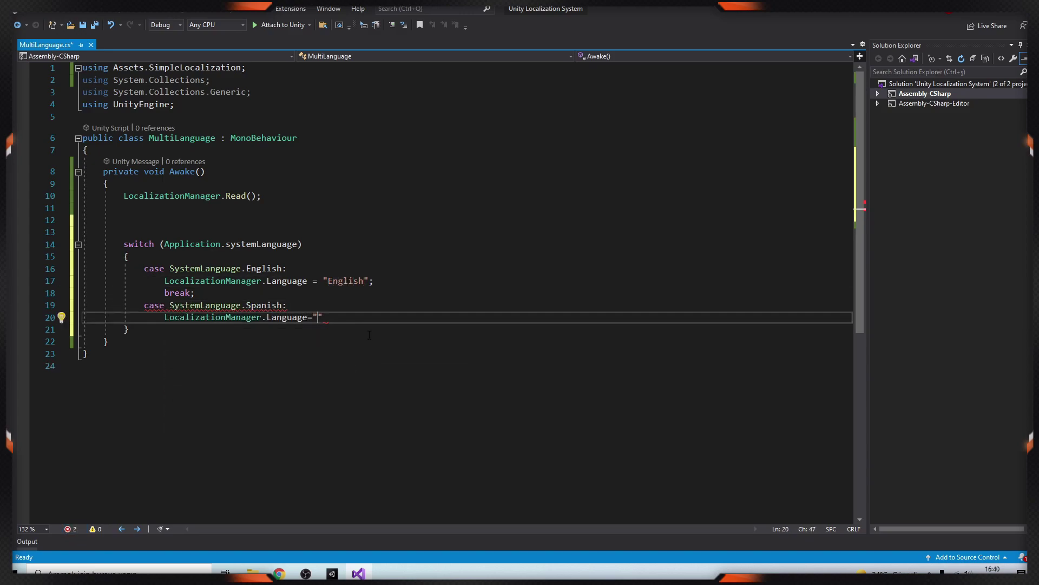
type("Spanish\";")
key("Return")
type("break;")
key("Down")
key("ctrl+s")
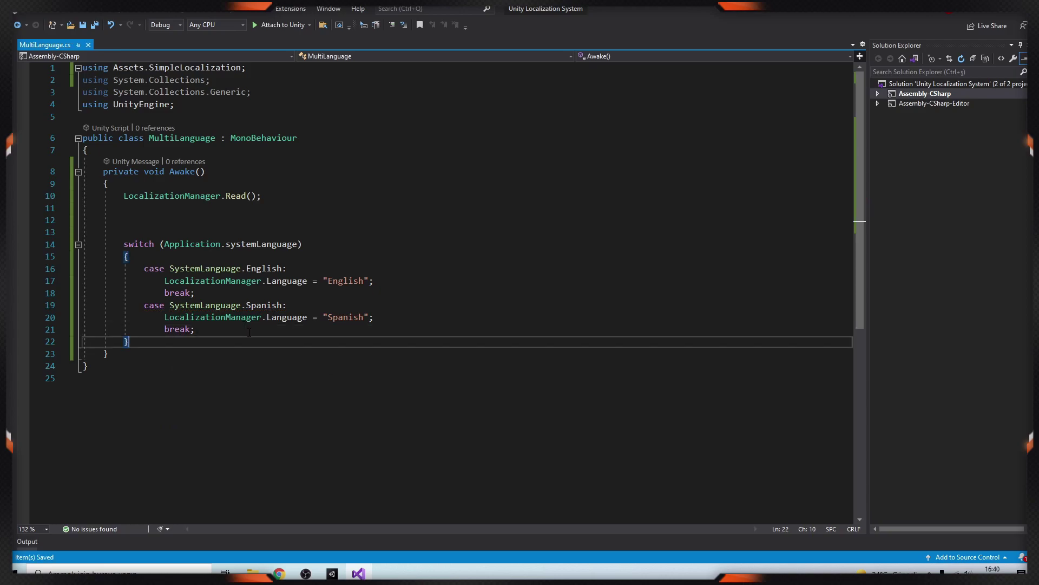
Step: Switch to Unity, run the scene in Play mode to check the text in the system language, and stop it
left_click(331, 573)
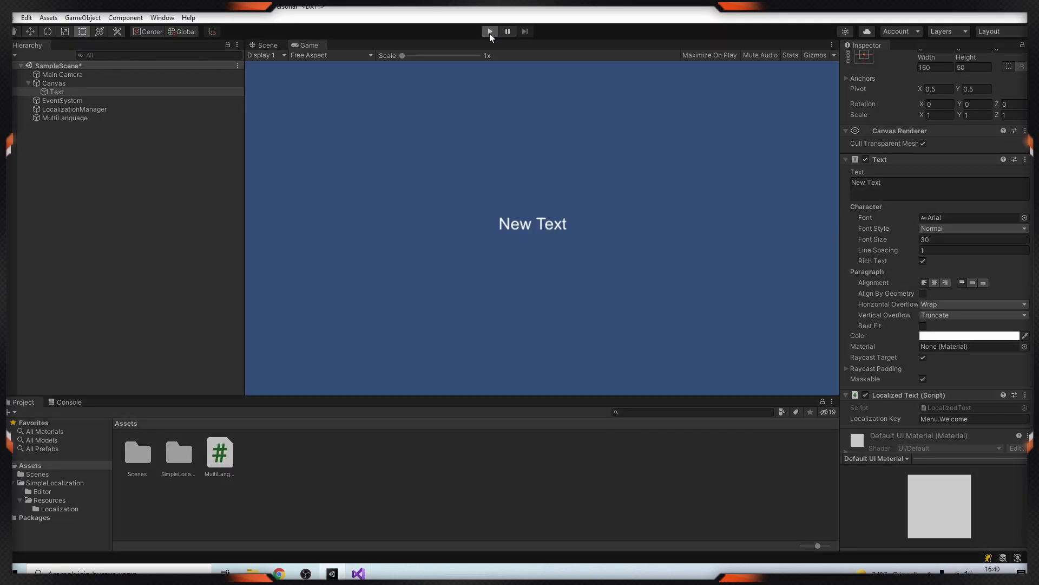
left_click(490, 31)
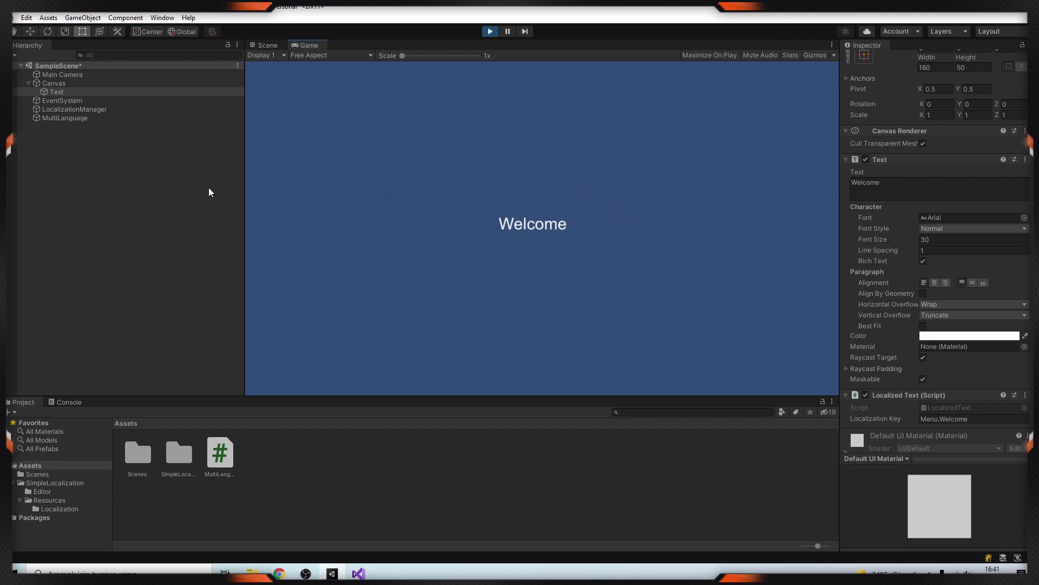
left_click(490, 31)
Step: Create two UI buttons under Canvas, named EnglishButton and SpanishButton, stacked below the existing text
right_click(54, 83)
mouse_move(95, 308)
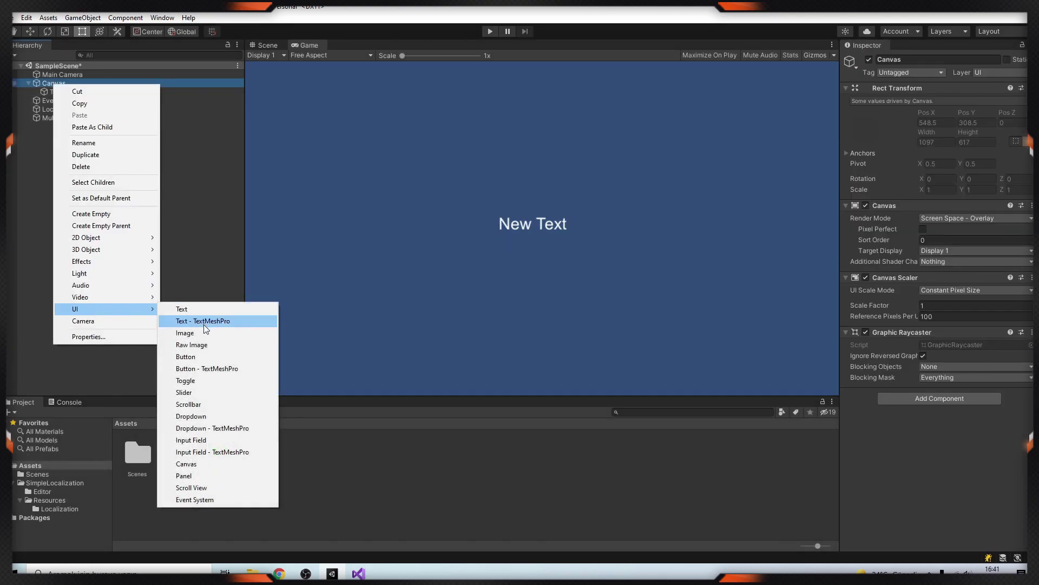
left_click(200, 355)
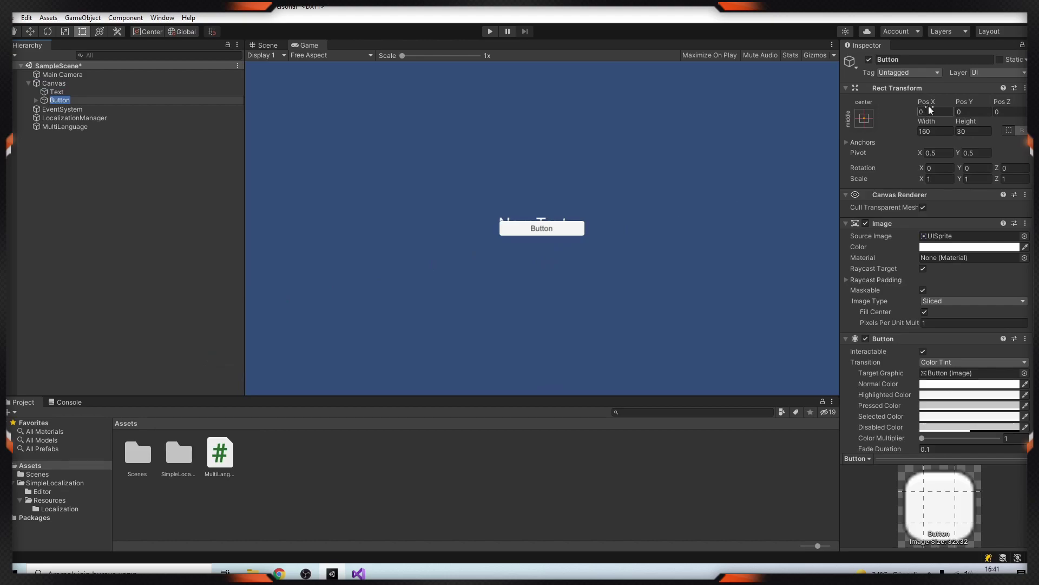
left_click_drag(930, 110, 920, 105)
left_click(61, 102)
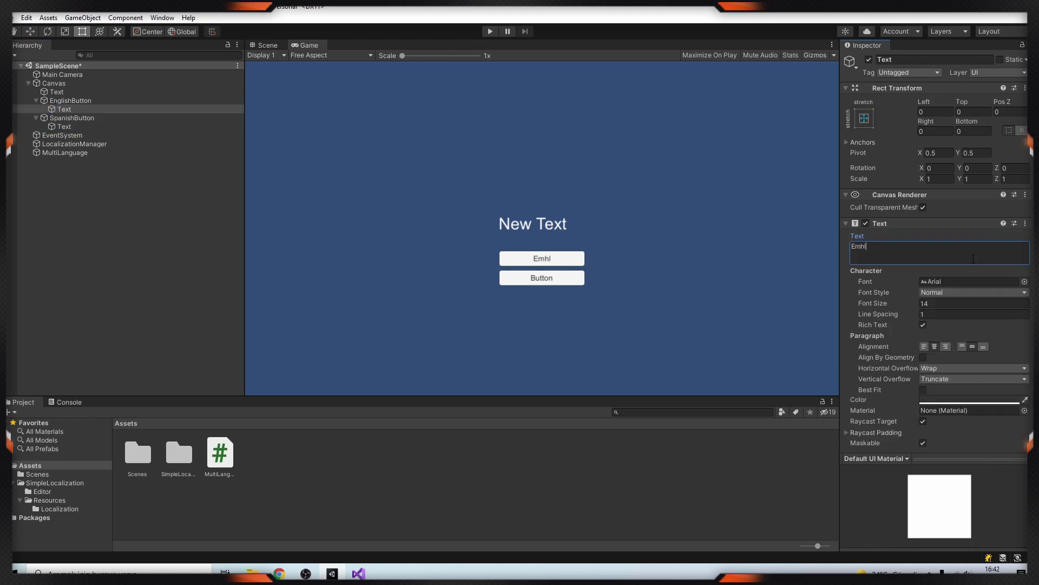
Step: Label EnglishButton "English" and SpanishButton "Spanish" through their child Text objects
type("lish")
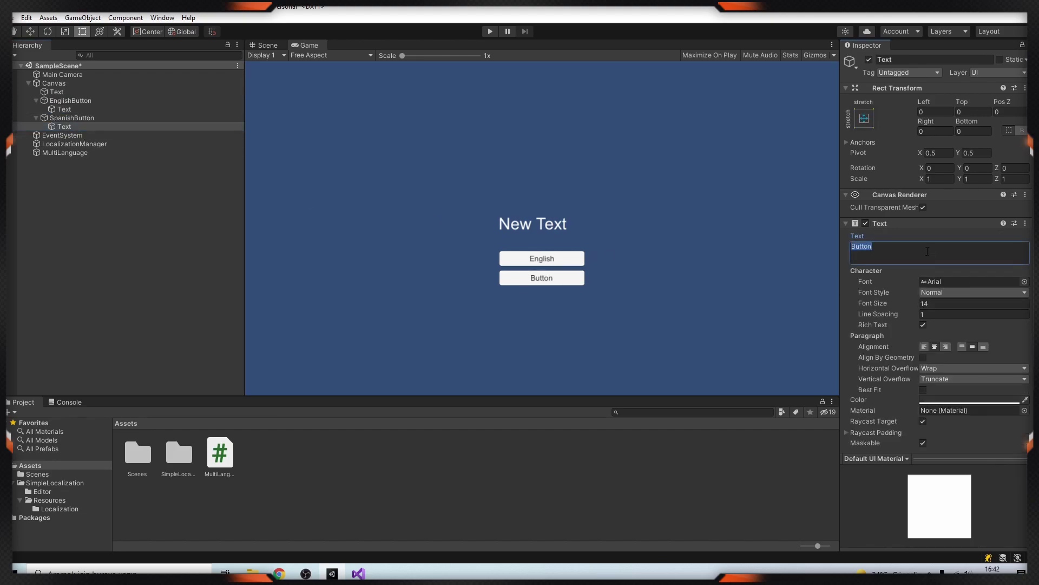
type("Spanish")
left_click(190, 219)
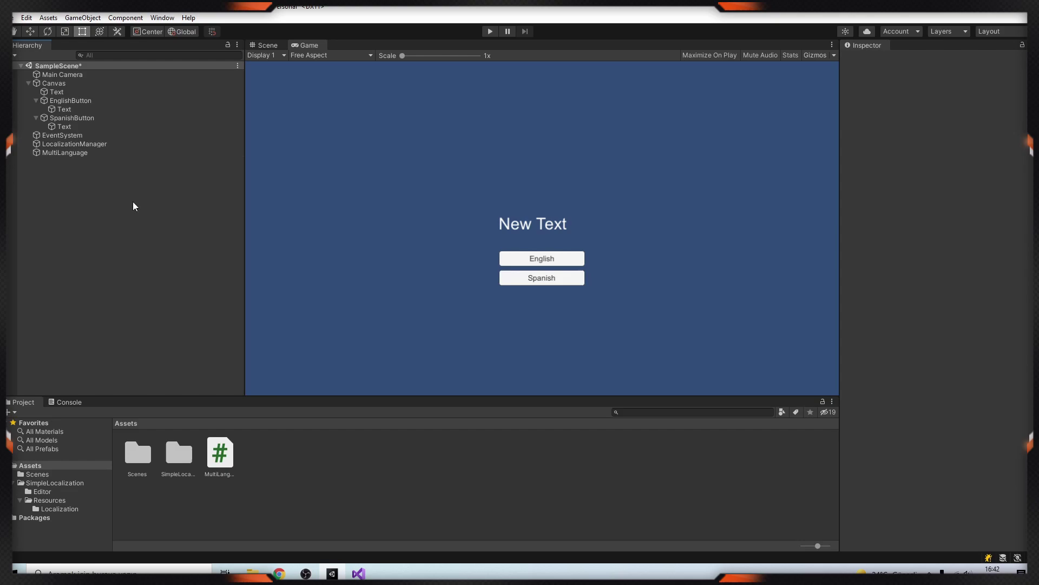
Step: In Visual Studio, add a public void Language(string language) method after Awake that assigns language to LocalizationManager.Language
left_click(359, 573)
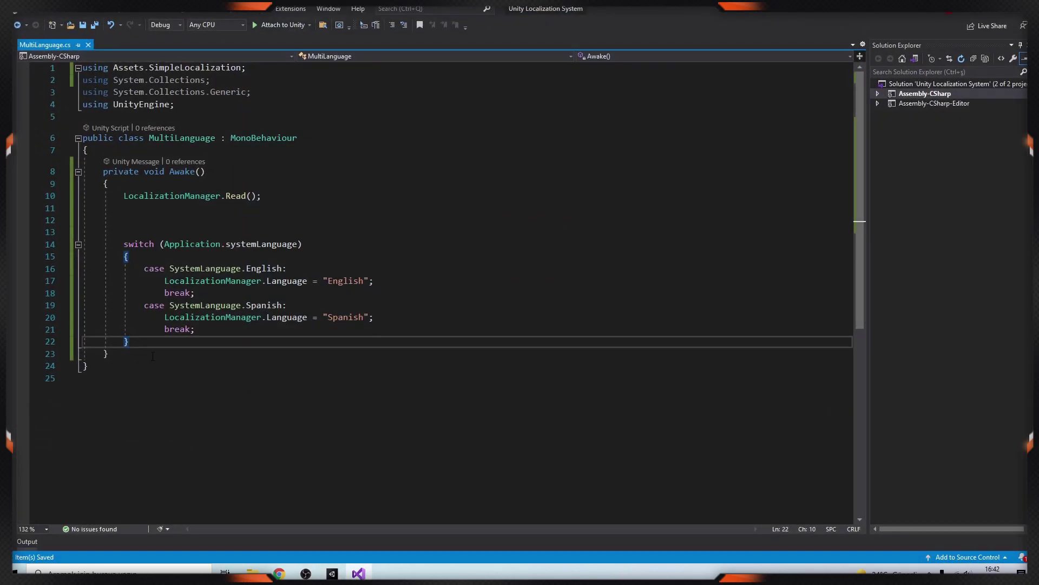
left_click(153, 356)
key("Return")
key("Return")
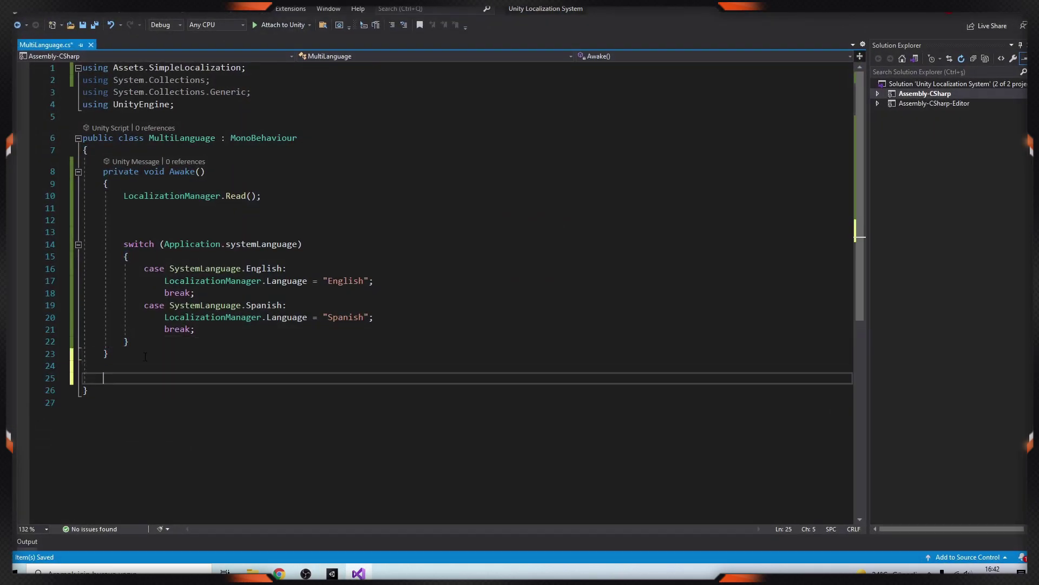
type("public void Language(st")
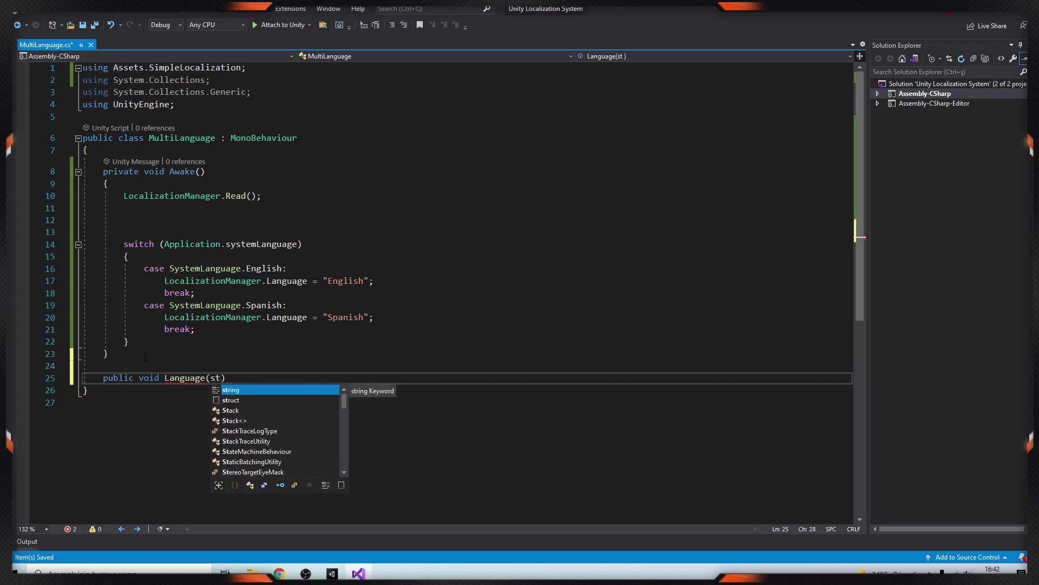
key("Tab")
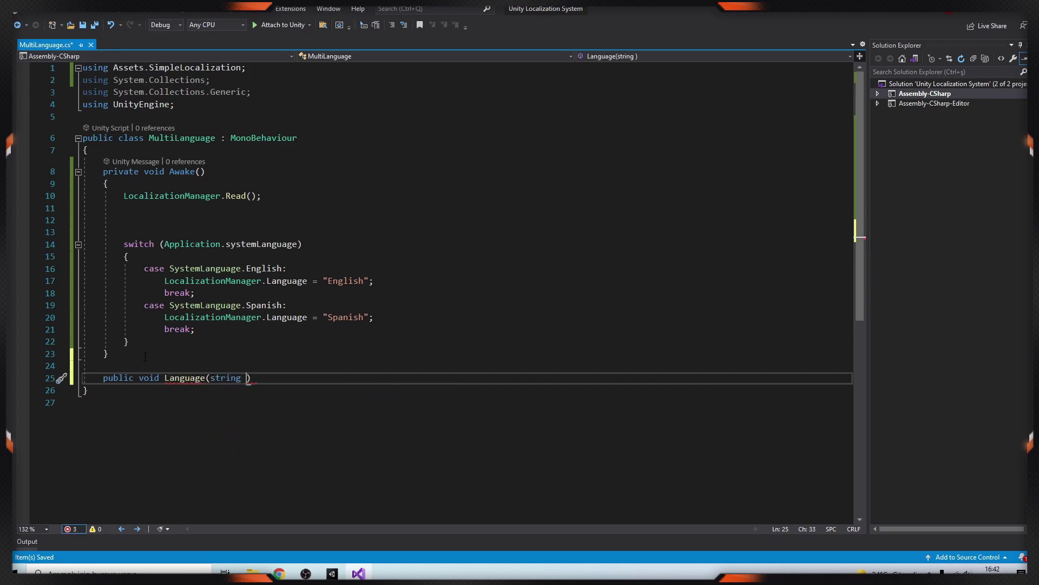
type("language)")
key("Return")
type("{")
key("Return")
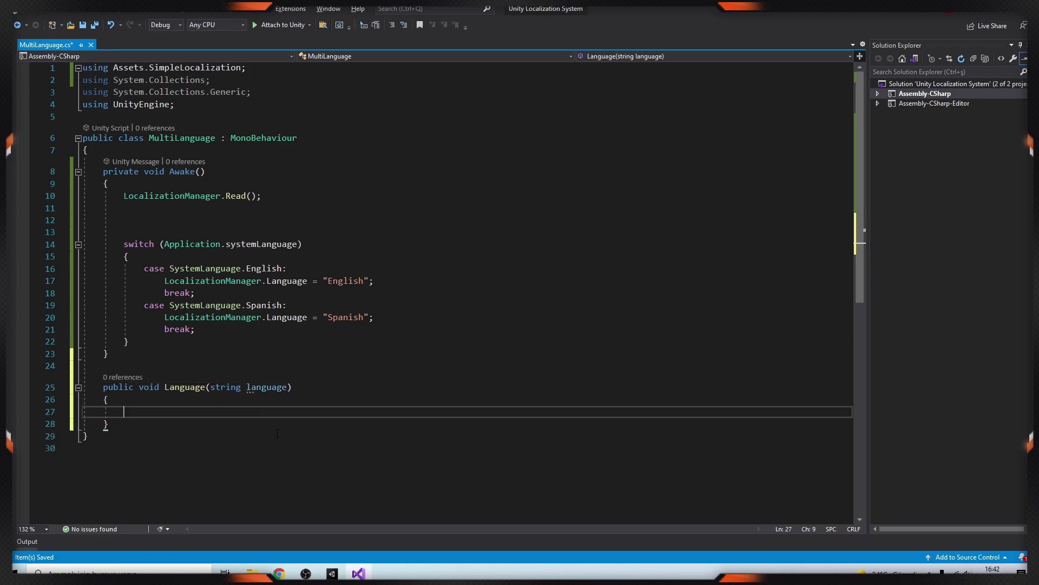
type("LocalizationManager.Language = language;")
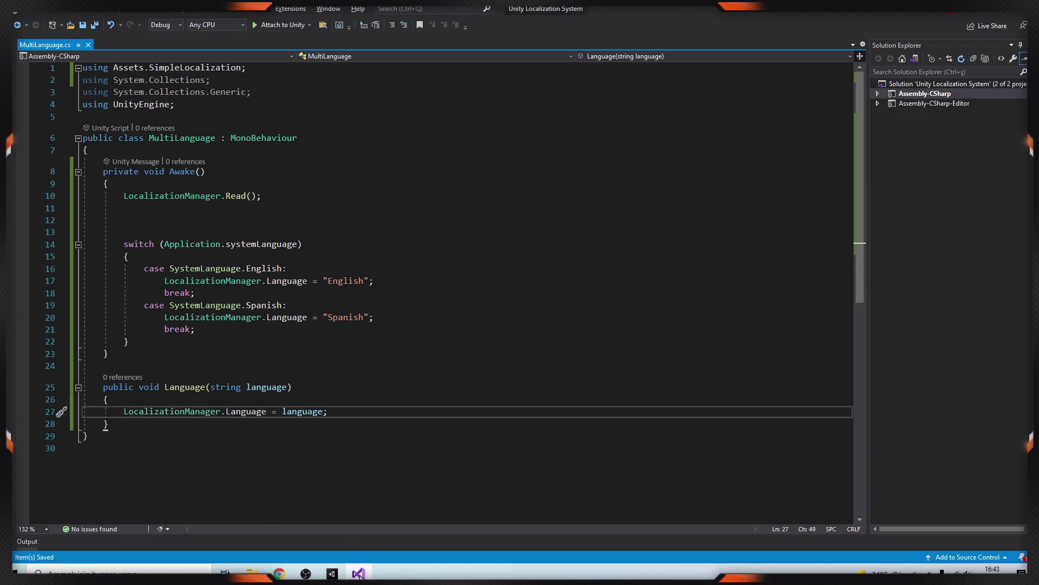
Step: Back in Unity, make EnglishButton's On Click event call Language on the MultiLanguage object with the argument English
left_click(332, 573)
left_click(1002, 382)
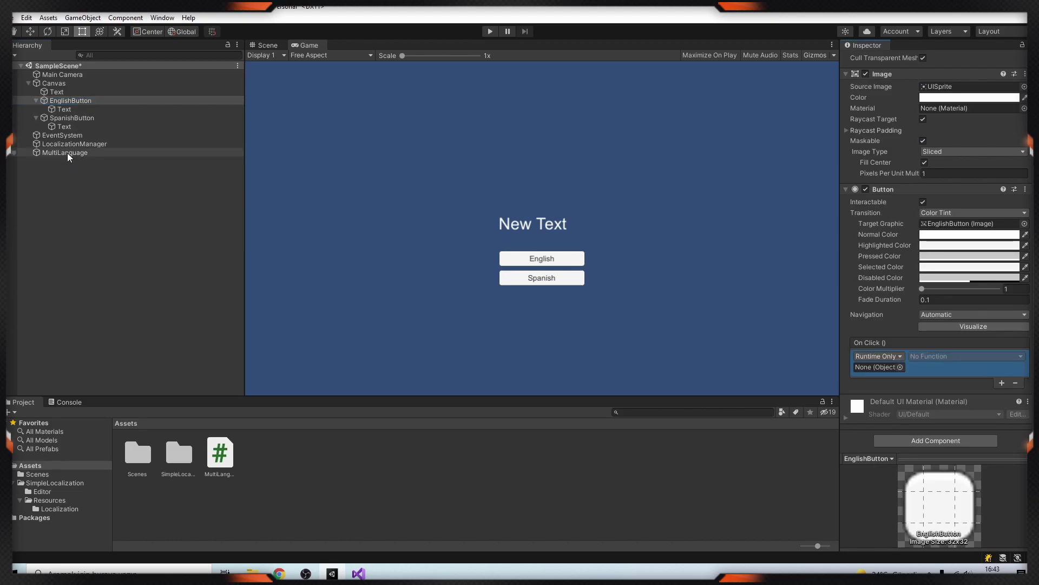
left_click_drag(67, 153, 877, 368)
left_click(935, 357)
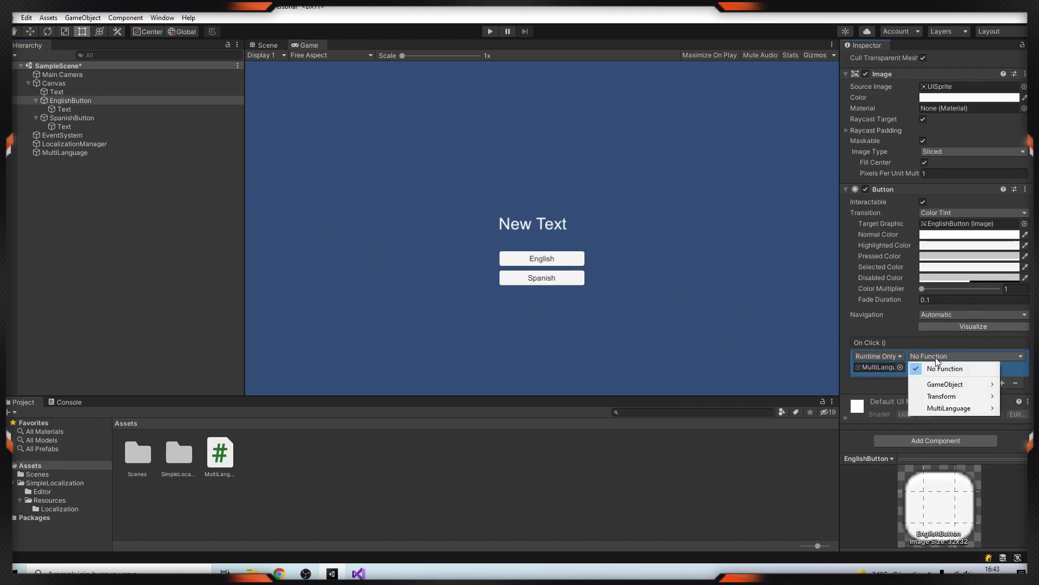
mouse_move(952, 410)
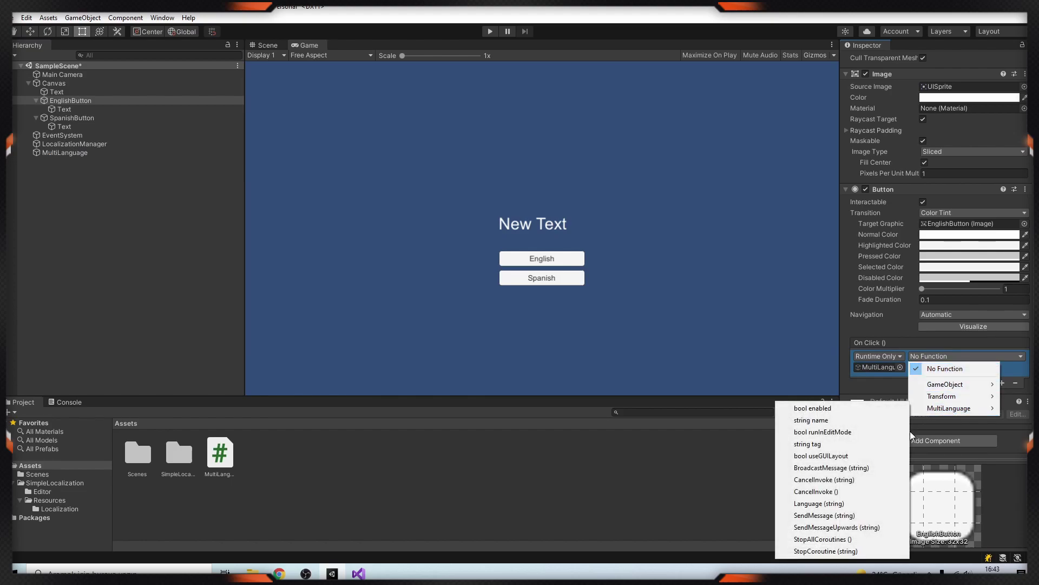
left_click(856, 501)
left_click(928, 369)
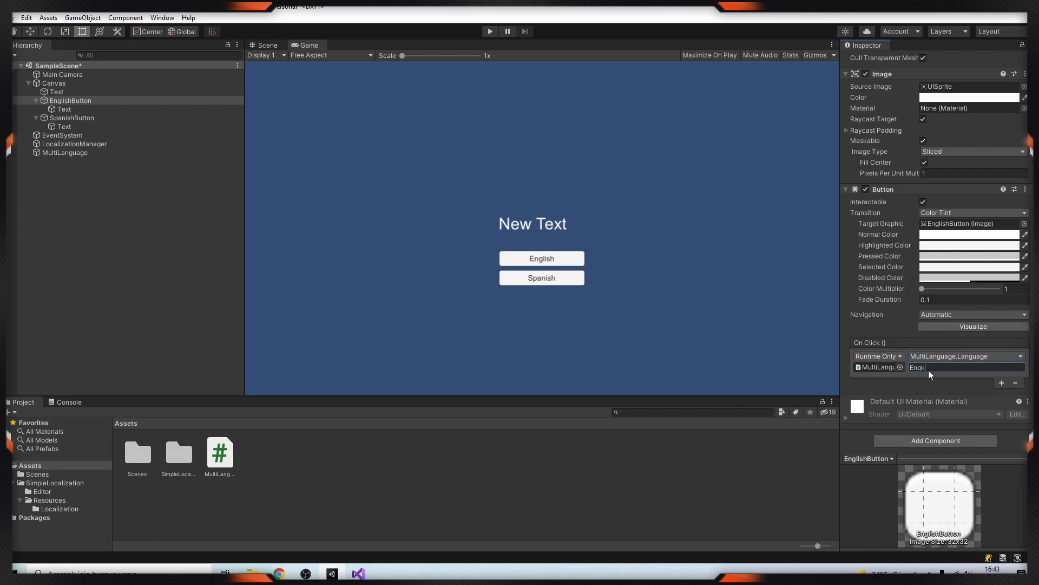
Step: Make SpanishButton's On Click event call Language on the MultiLanguage object with the argument Spanish
left_click(70, 118)
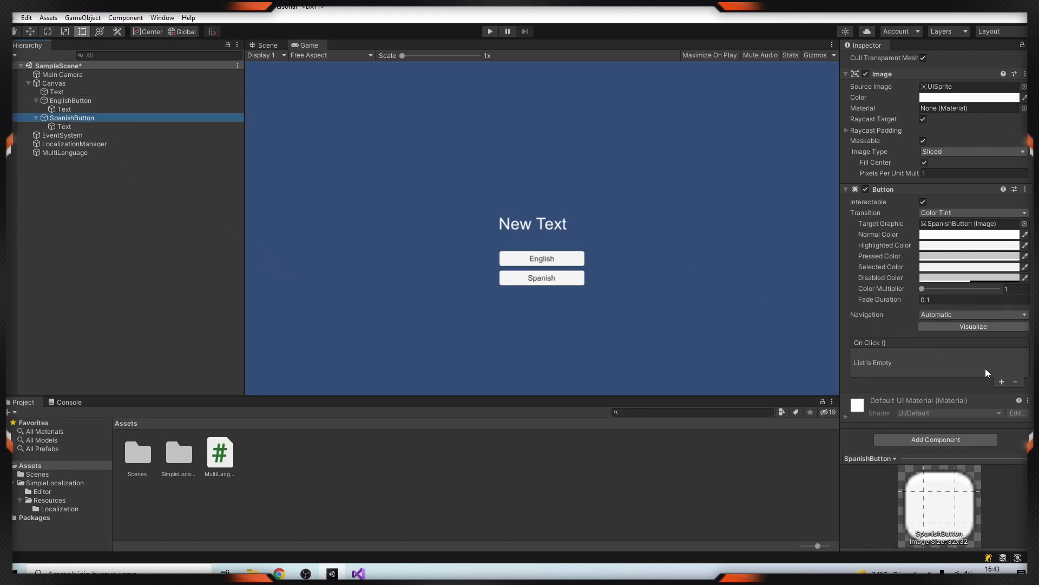
left_click(1001, 382)
left_click_drag(72, 153, 872, 368)
left_click(966, 355)
mouse_move(949, 408)
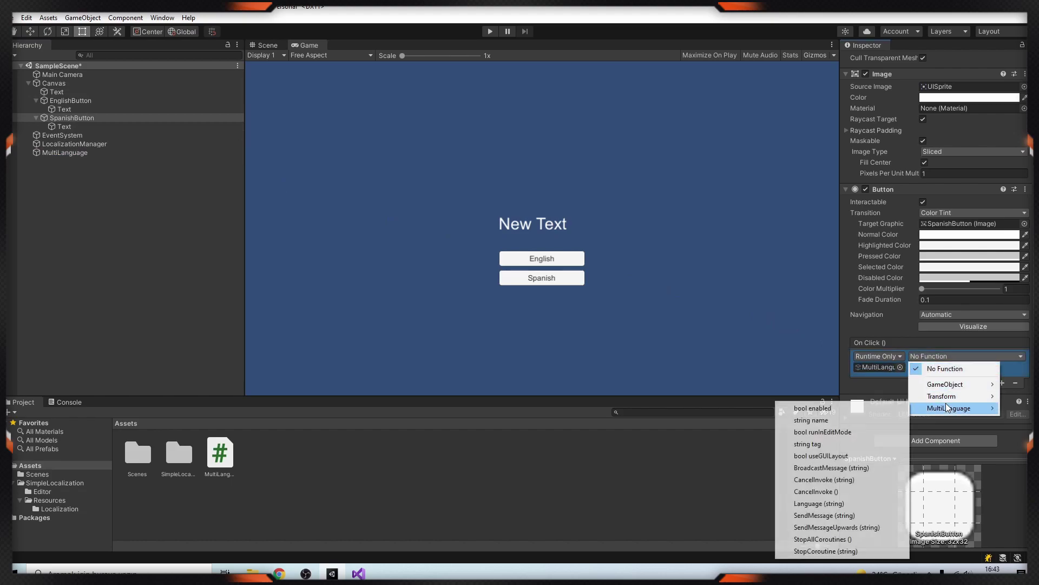
left_click(834, 503)
left_click(930, 368)
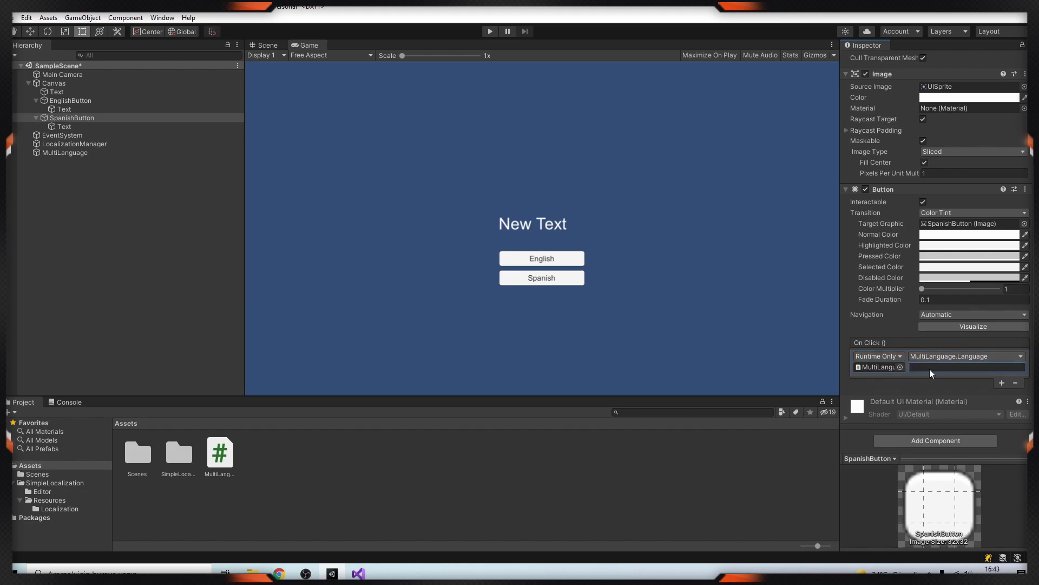
type("Spanis")
left_click(469, 441)
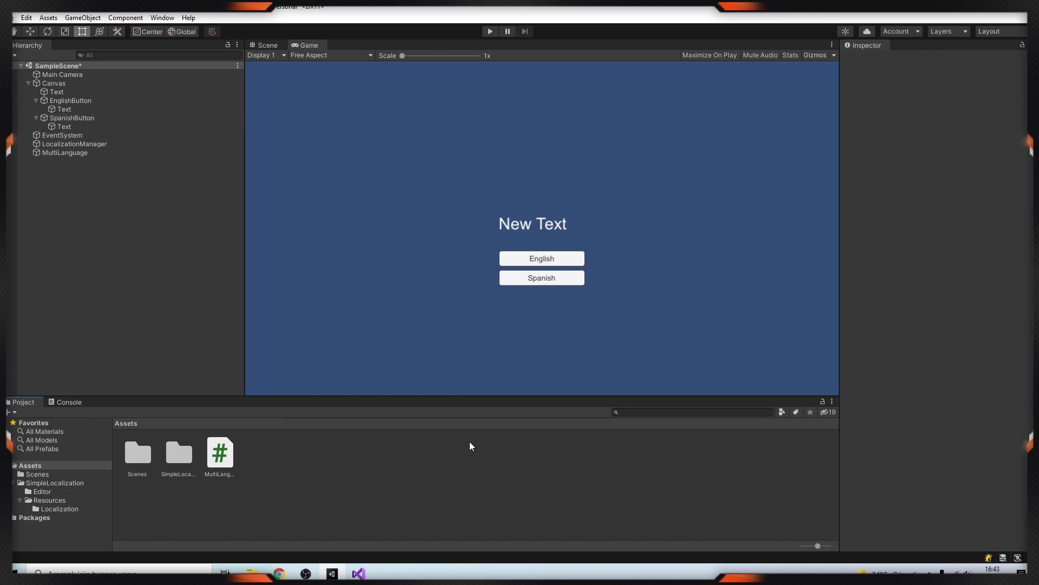
Step: Play the scene and test switching the Canvas text's language with the Spanish and English buttons
left_click(492, 32)
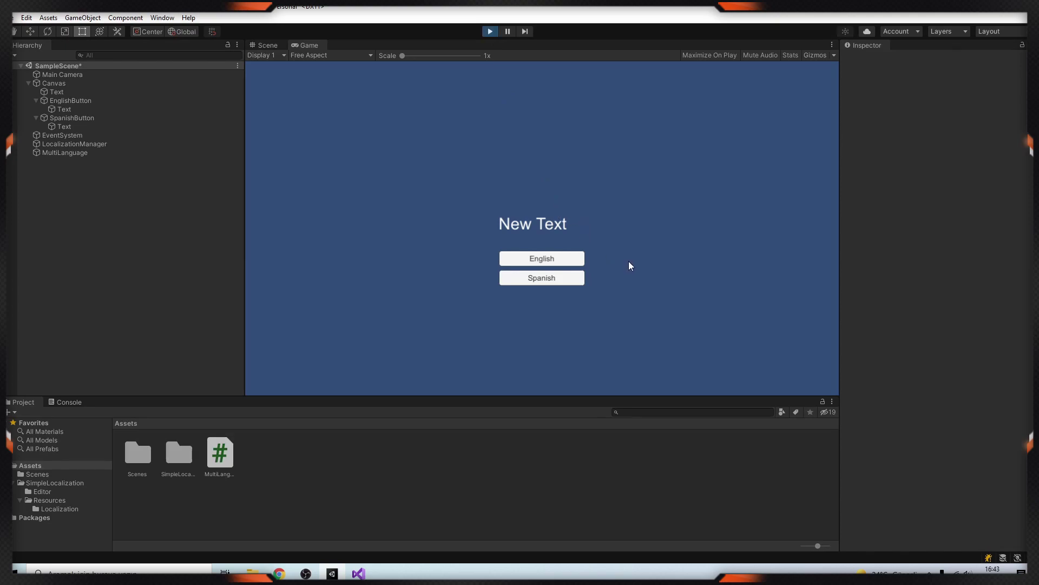
left_click(560, 281)
left_click(560, 260)
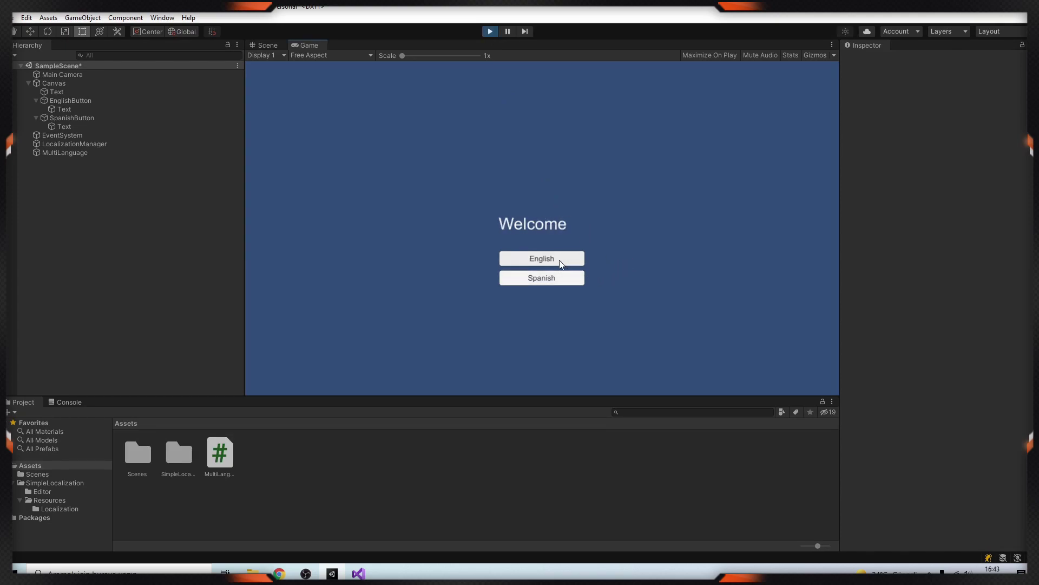
left_click(556, 281)
left_click(550, 257)
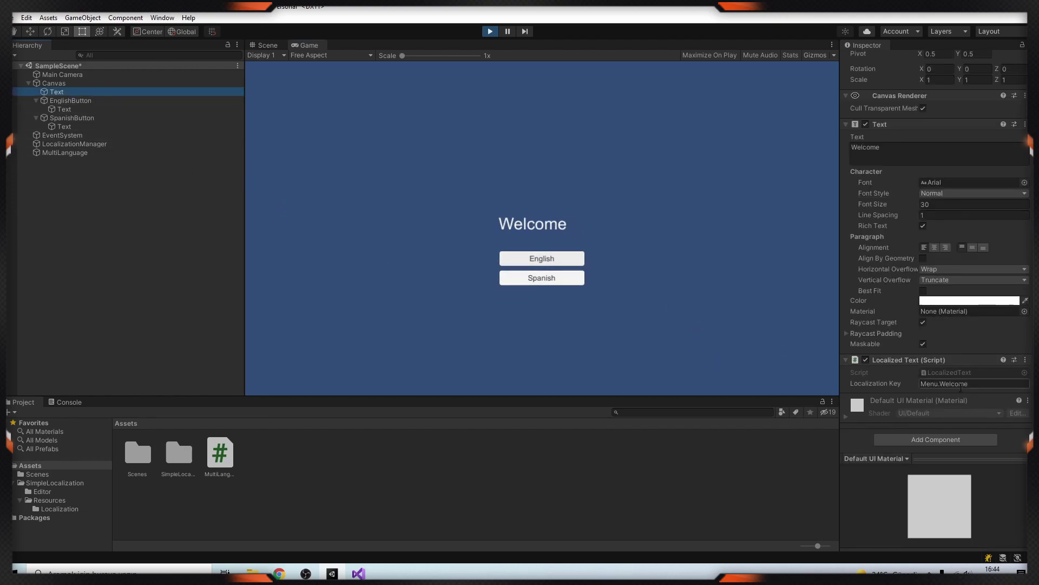
Step: Stop playing the scene and remove the Localized Text component from the Canvas's Text object
key("ctrl+p")
scroll(971, 333, "down", 2)
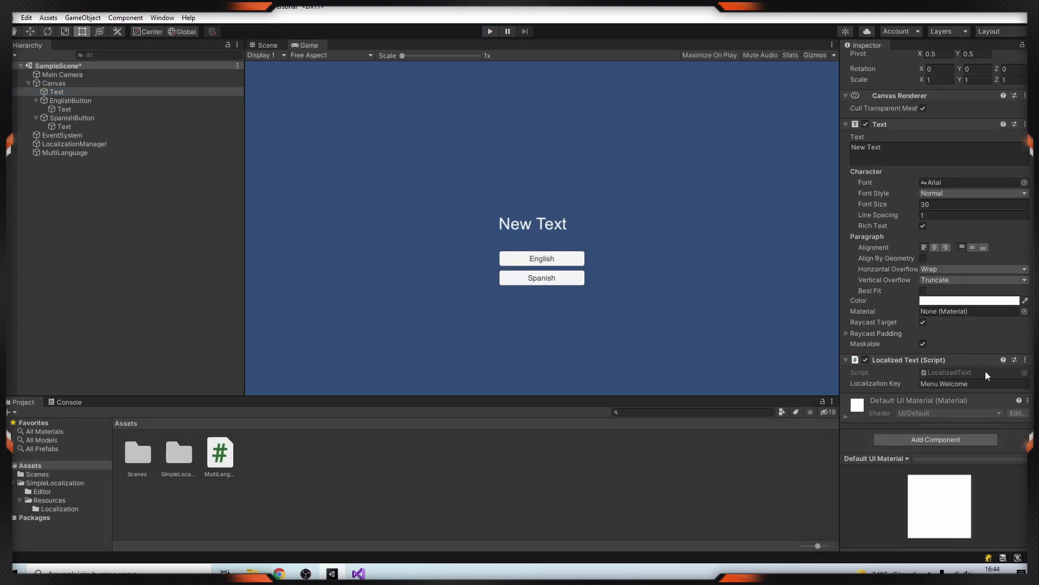
left_click(1024, 360)
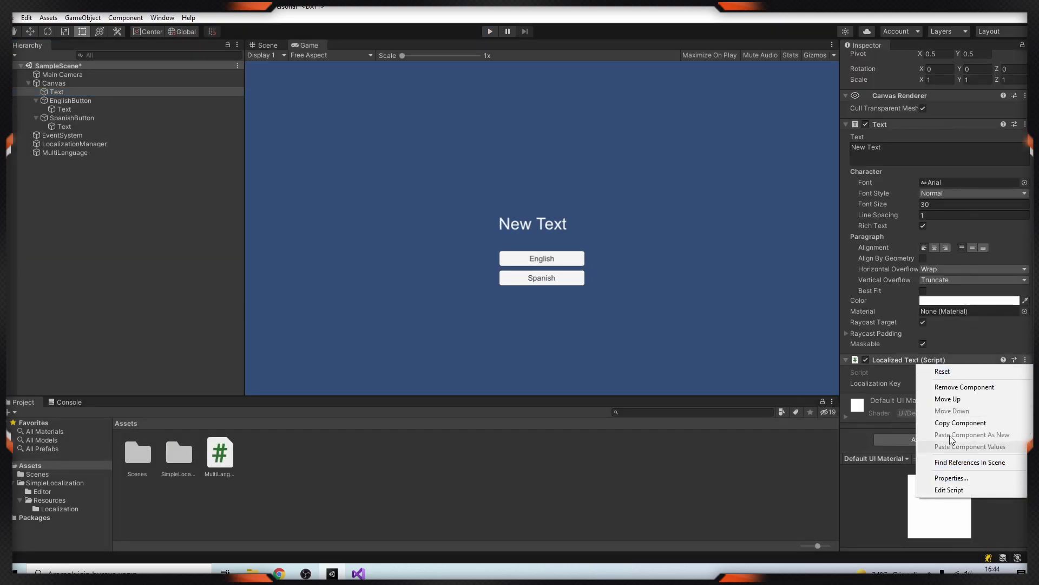
left_click(975, 390)
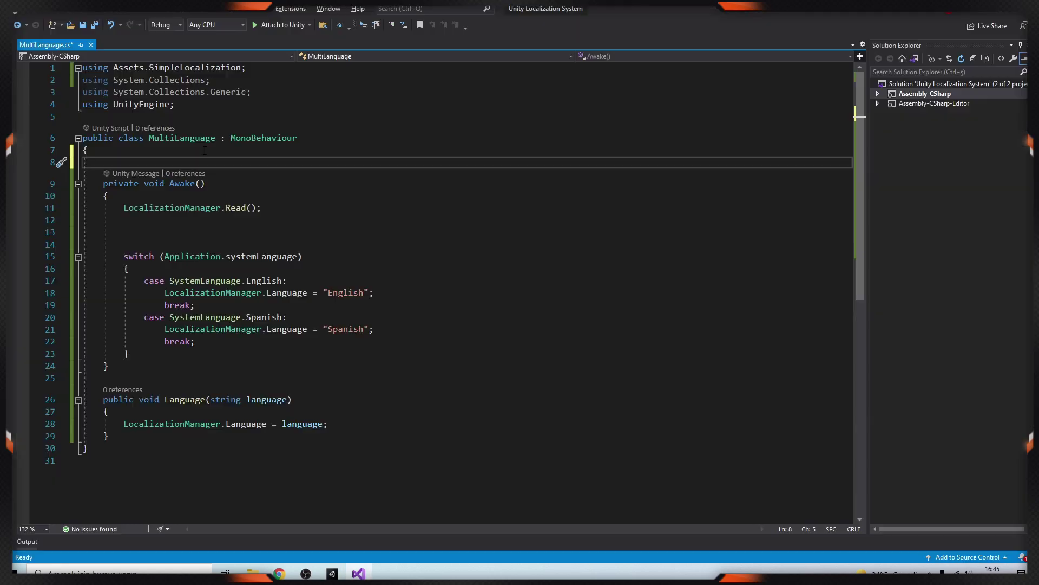
Step: In the MultiLanguage script, declare a public Text field named Text above Awake, import UnityEngine.UI, and save
type("public Text")
key("ctrl+period")
key("Down")
key("Return")
type("Text;")
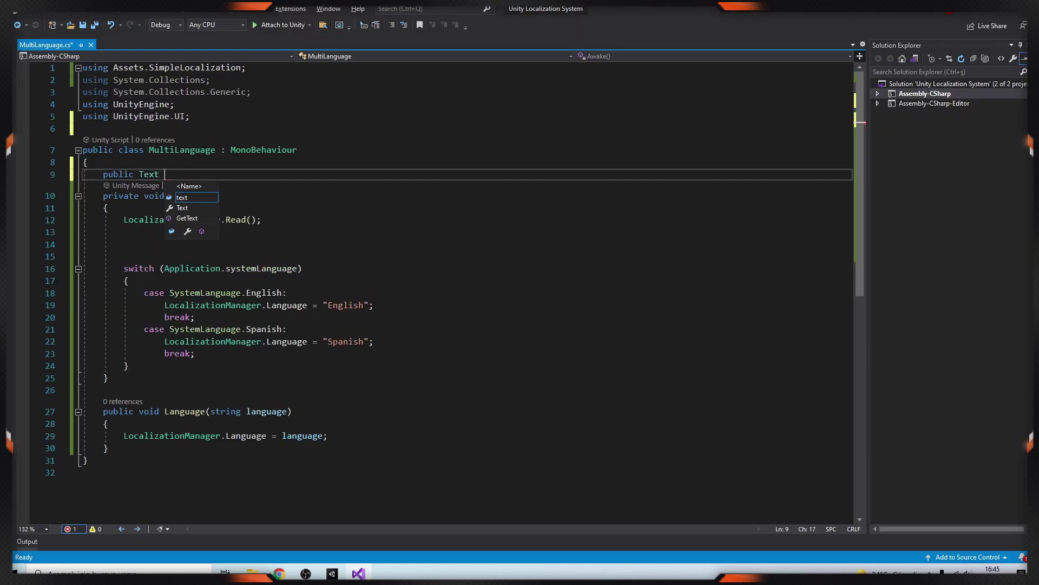
key("ctrl+s")
Step: In Awake, after LocalizationManager.Read(), set Text.text to LocalizationManager.Localize("Message.How") and save the script
left_click(178, 258)
type("Text.te")
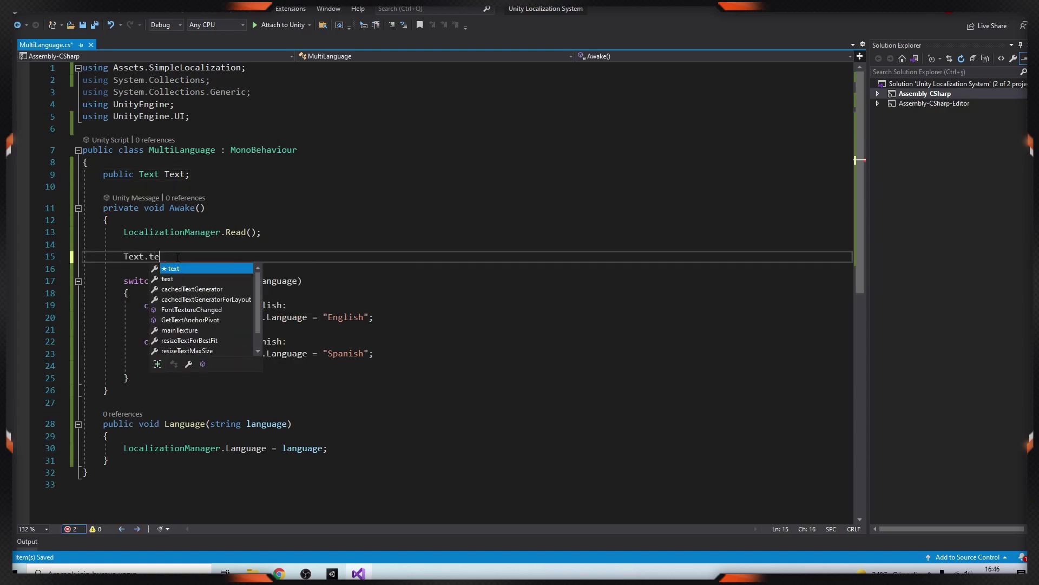
key("Tab")
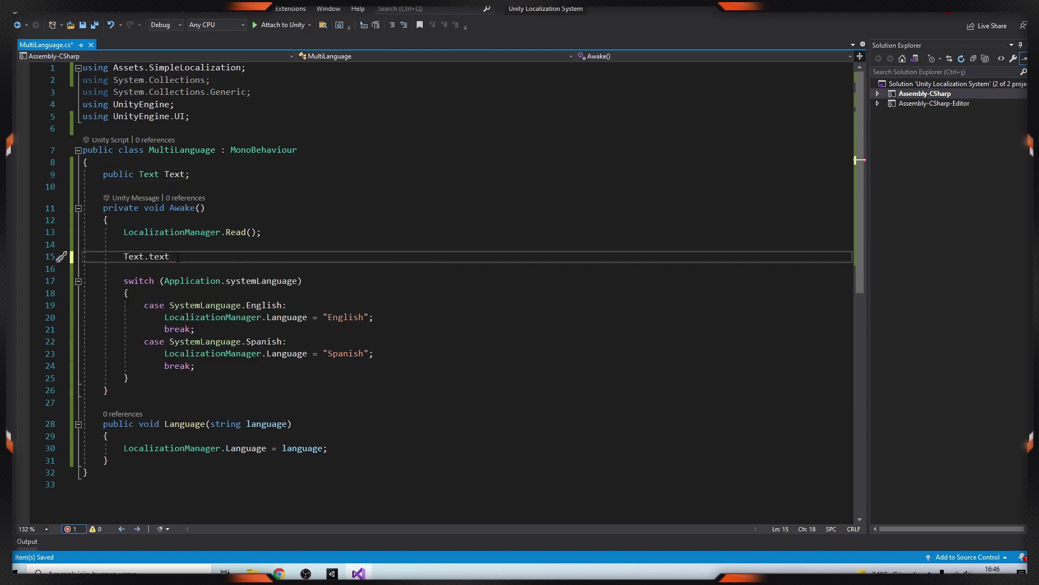
type("= LocalizationManager.")
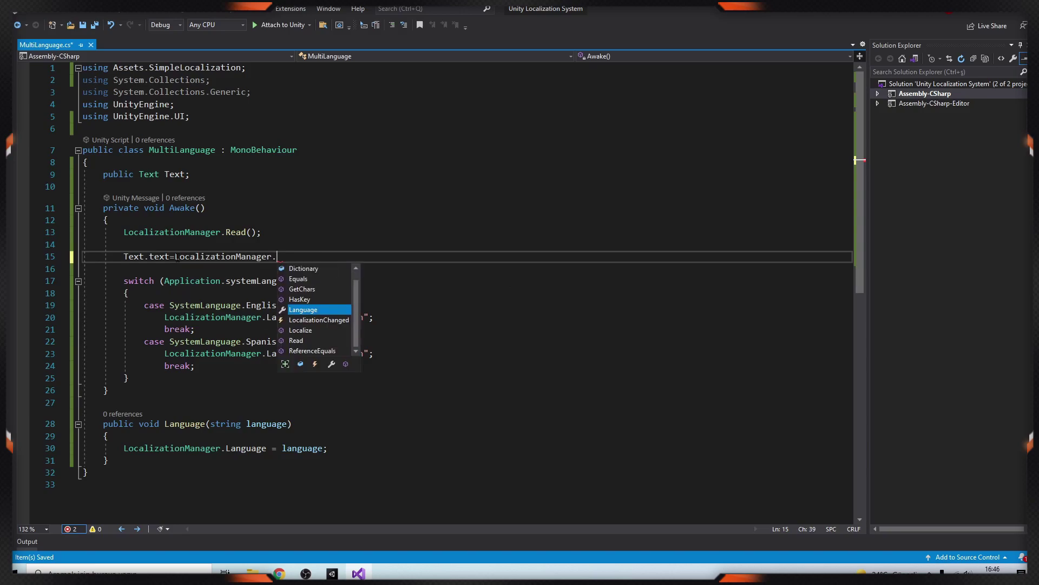
type("Localize(")
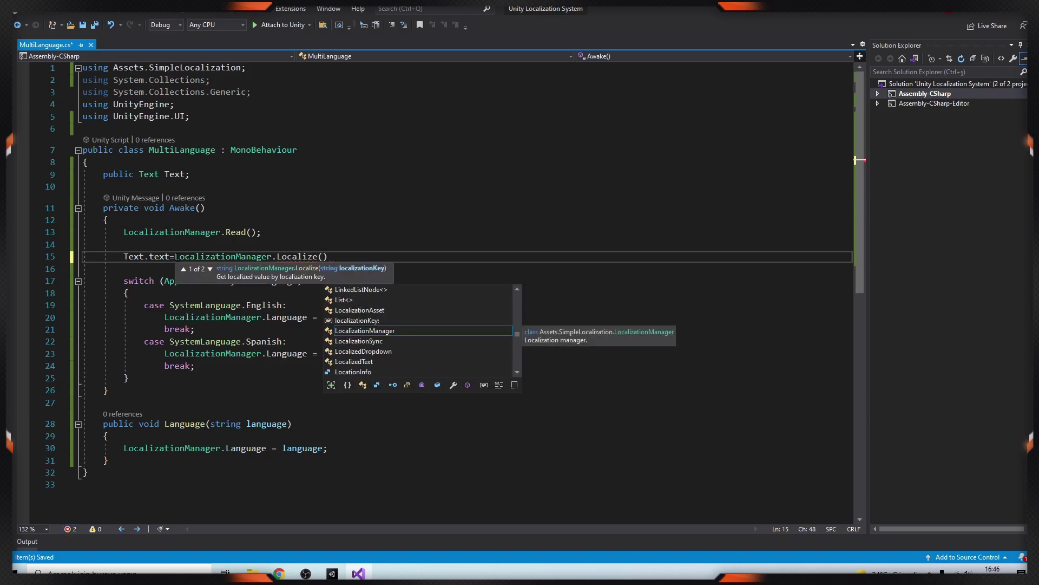
type("\"\");")
key("Left")
key("Left")
key("Left")
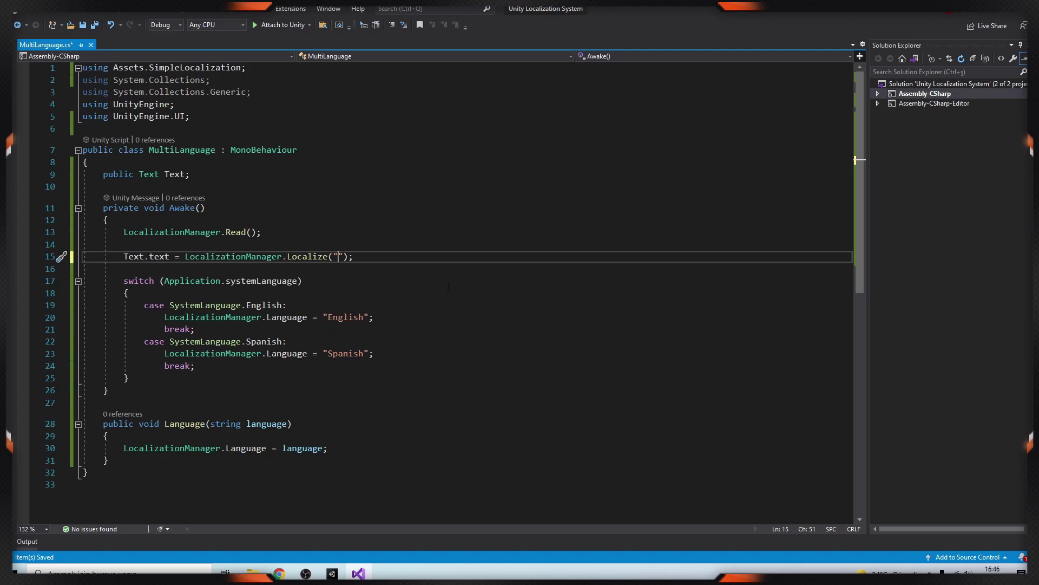
type("Message.How")
key("ctrl+s")
Step: Back in Unity, assign the Canvas's Text object to the Text field of MultiLanguage's script component
key("alt+Tab")
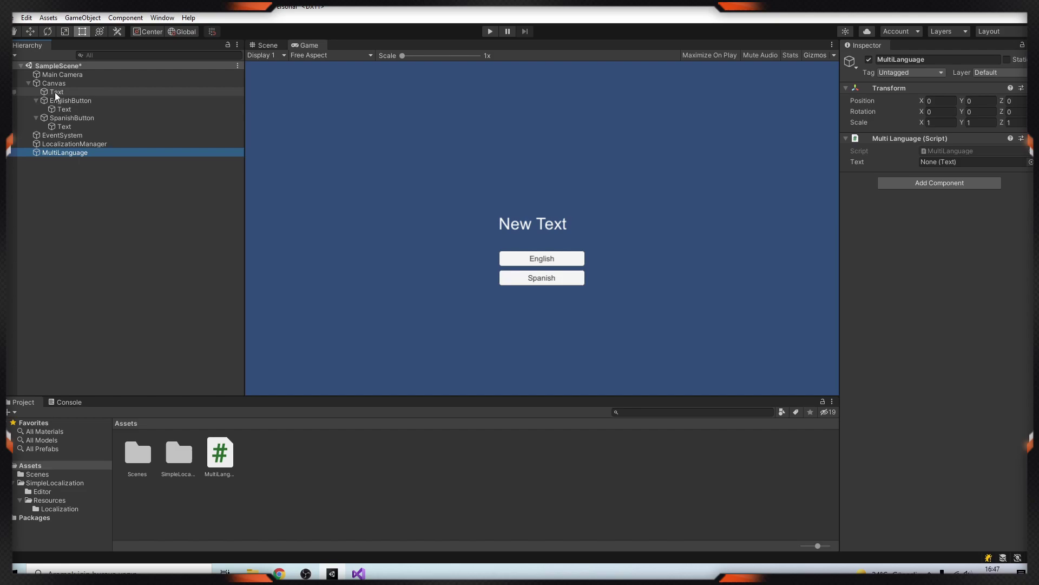
left_click_drag(54, 92, 945, 162)
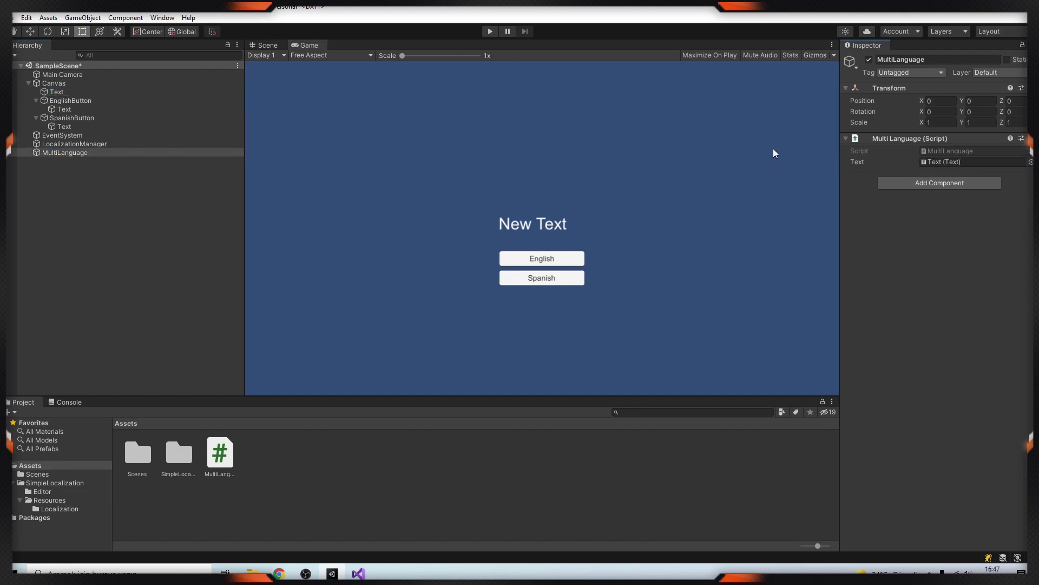
Step: Play the scene, try a width of 400 on the Canvas's Text object, and stop playing
left_click(490, 32)
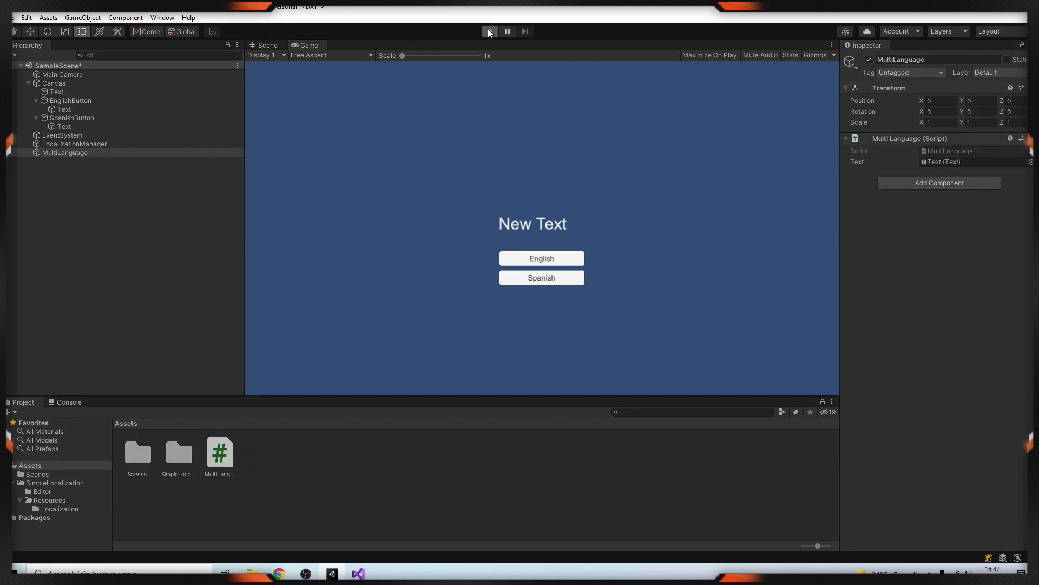
double_click(944, 162)
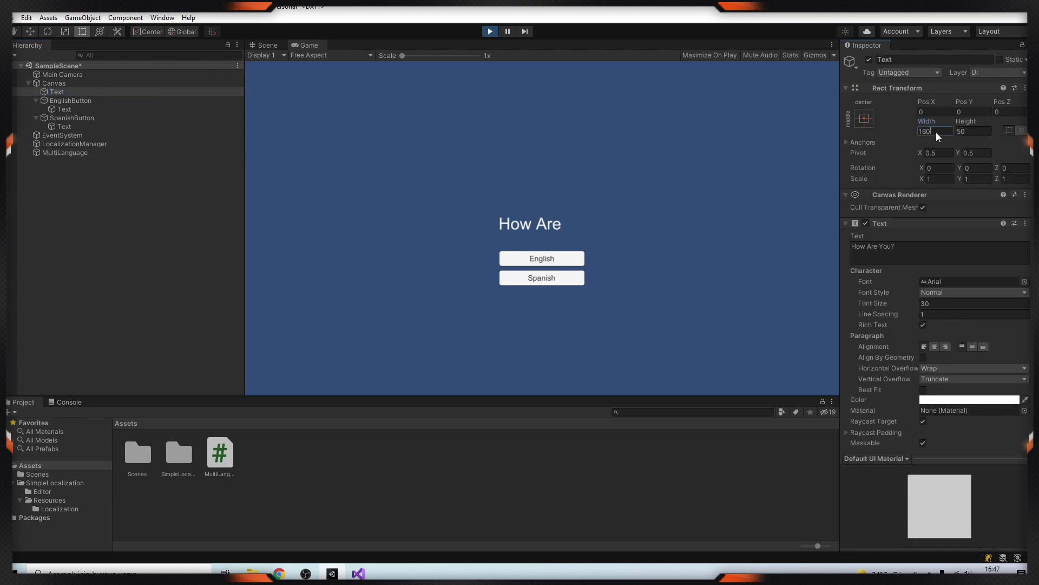
type("400")
key("Return")
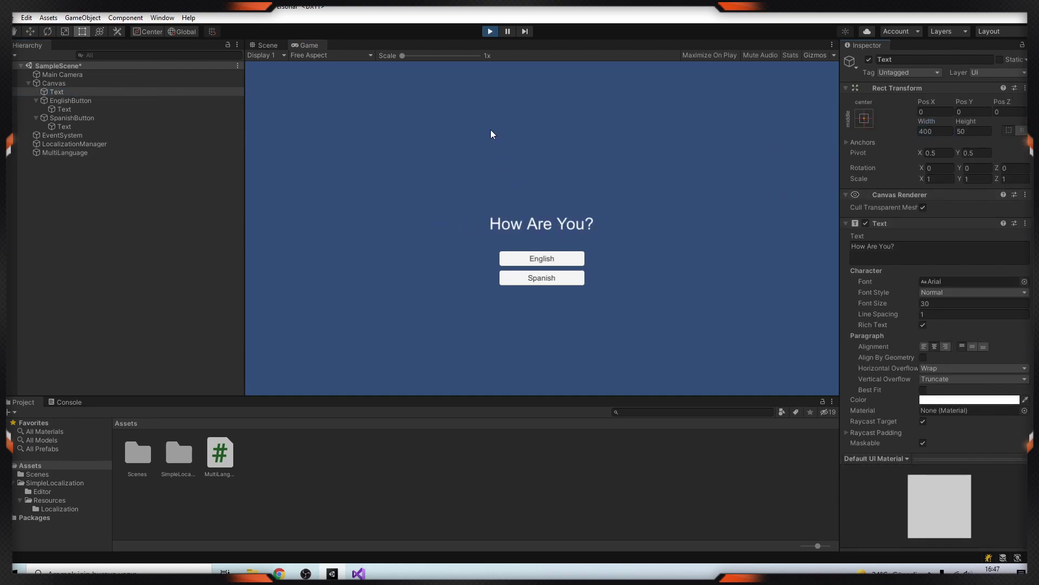
left_click(490, 30)
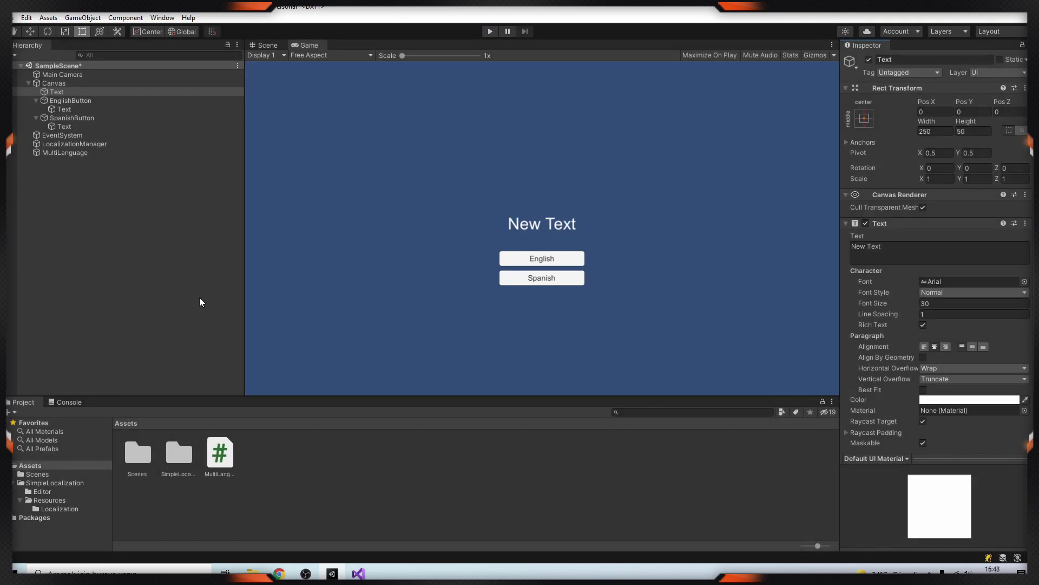
Step: In the Multi Language Google Sheet, add the key Message.How2 in cell A3 of the Message sheet
left_click(280, 573)
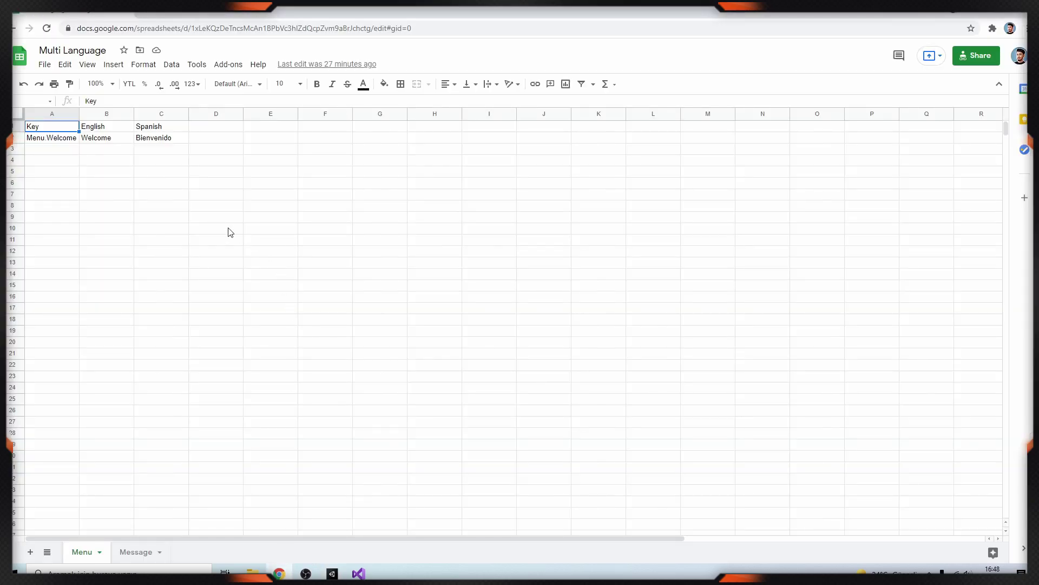
left_click(70, 149)
left_click(136, 551)
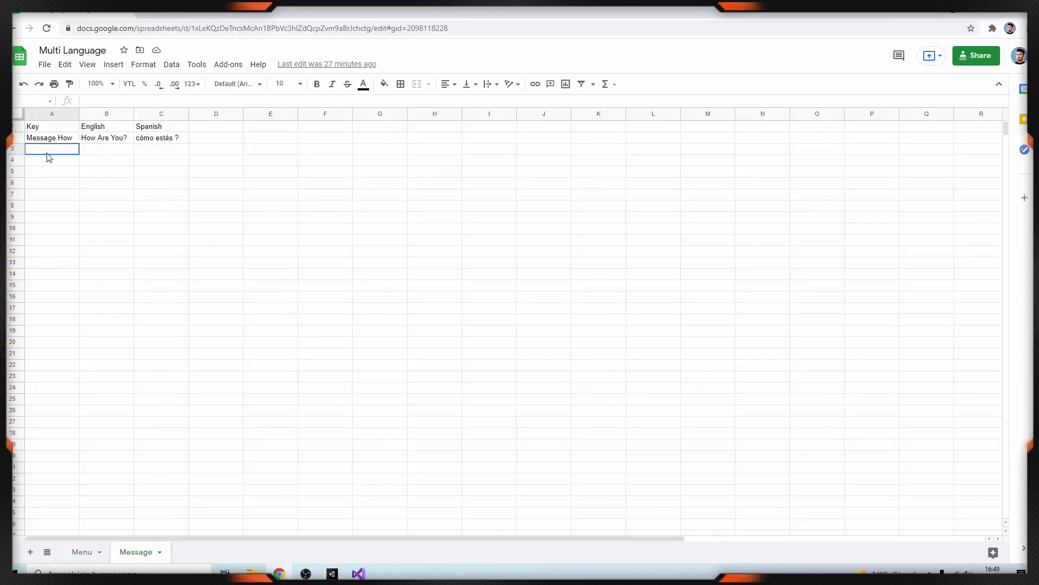
type("Me")
key("shift+Right")
key("shift+Right")
key("Right")
type("2")
Step: Fill the Message.How2 row with the English text "How are You {0}" and the Spanish text "cómo estás {0}?"
left_click(123, 150)
type("How are ")
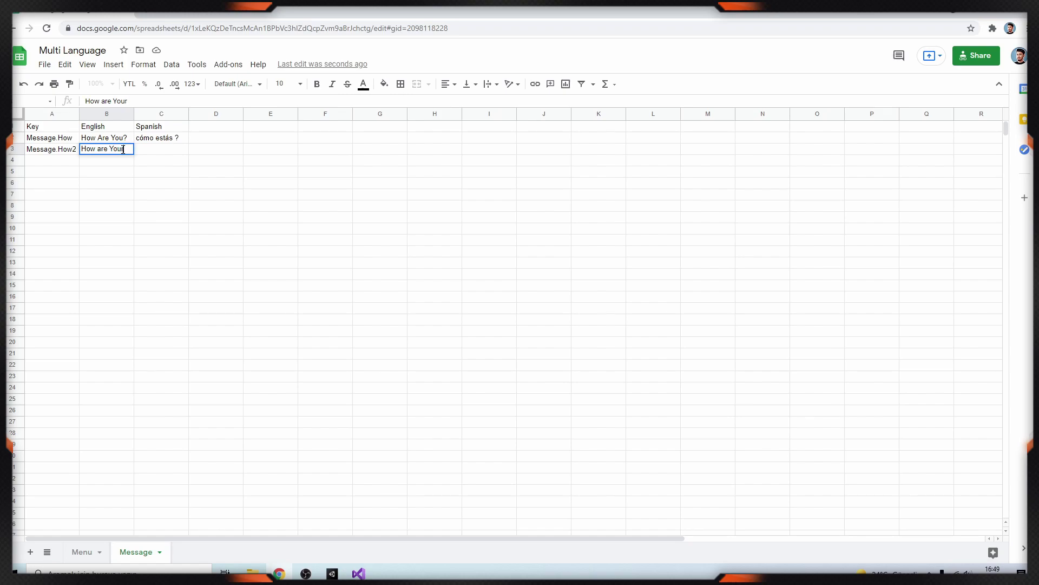
type("Your")
key("BackSpace")
type("{0}")
left_click(174, 149)
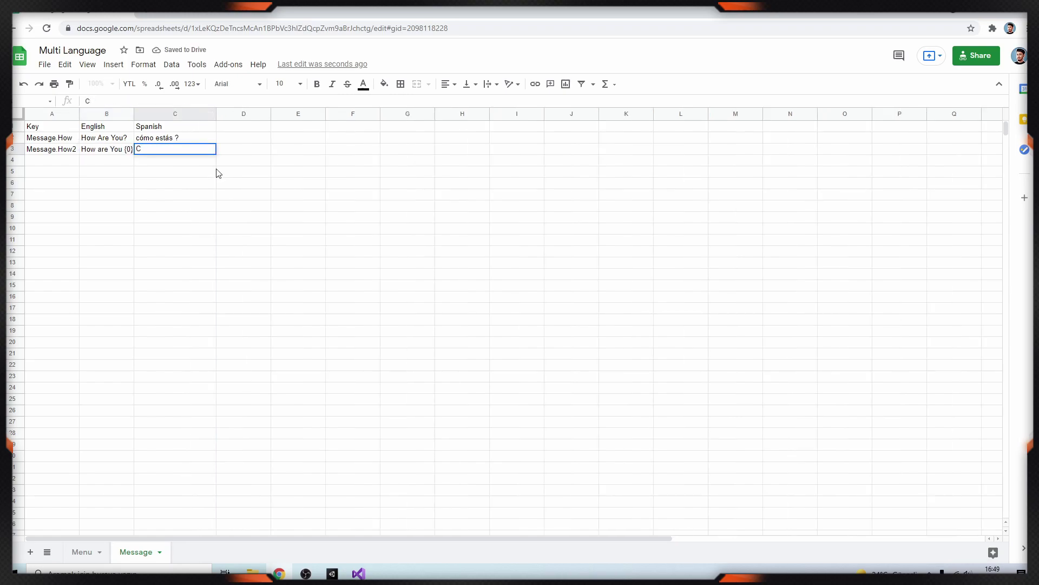
type("cómo estás ?")
double_click(177, 149)
type("{0}")
left_click(173, 171)
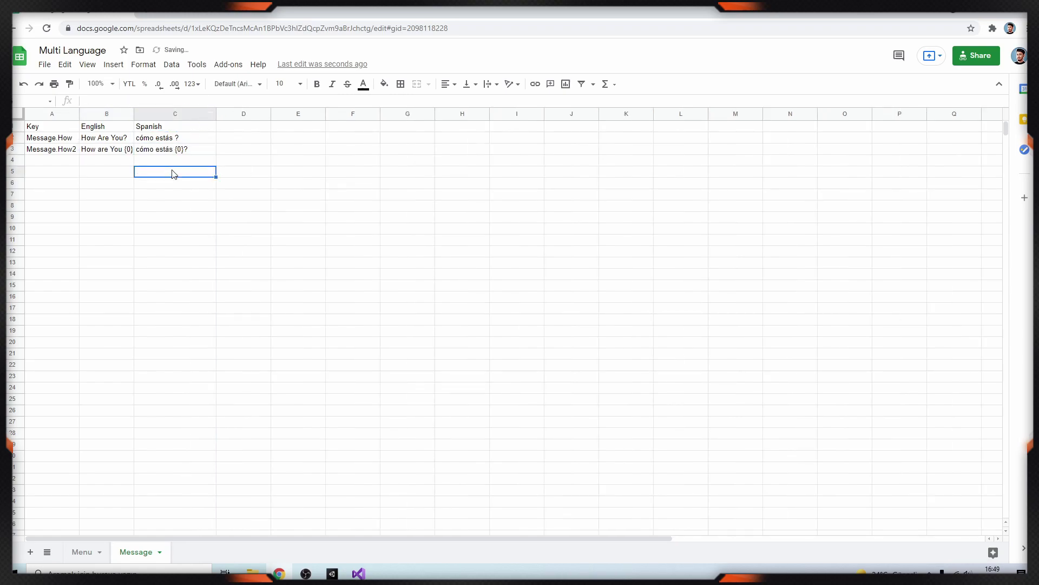
left_click(175, 161)
Step: Back in Unity, sync the Google Sheets data through LocalizationManager's Localization Sync component
key("alt+Tab")
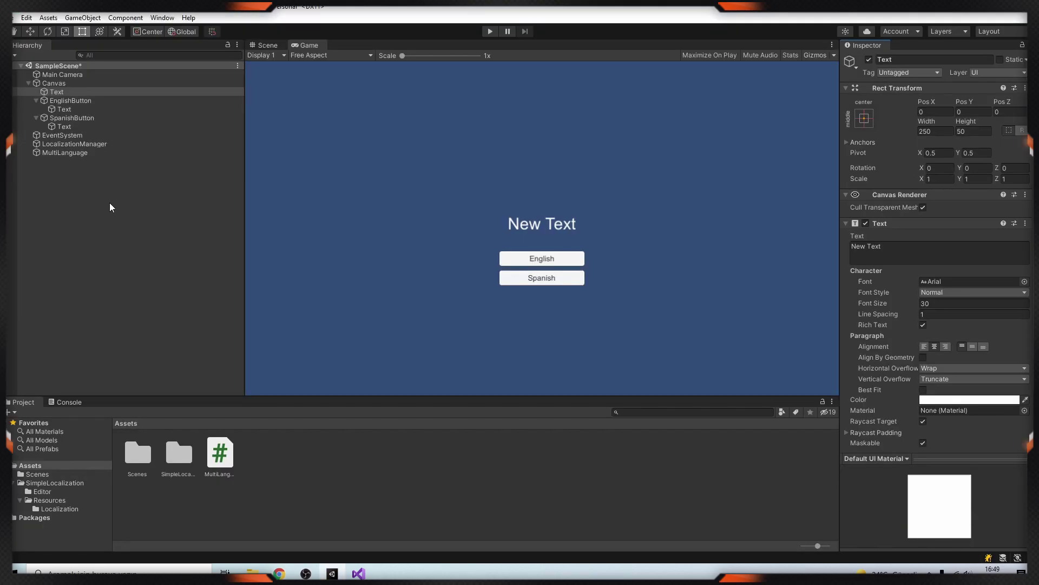
left_click(75, 145)
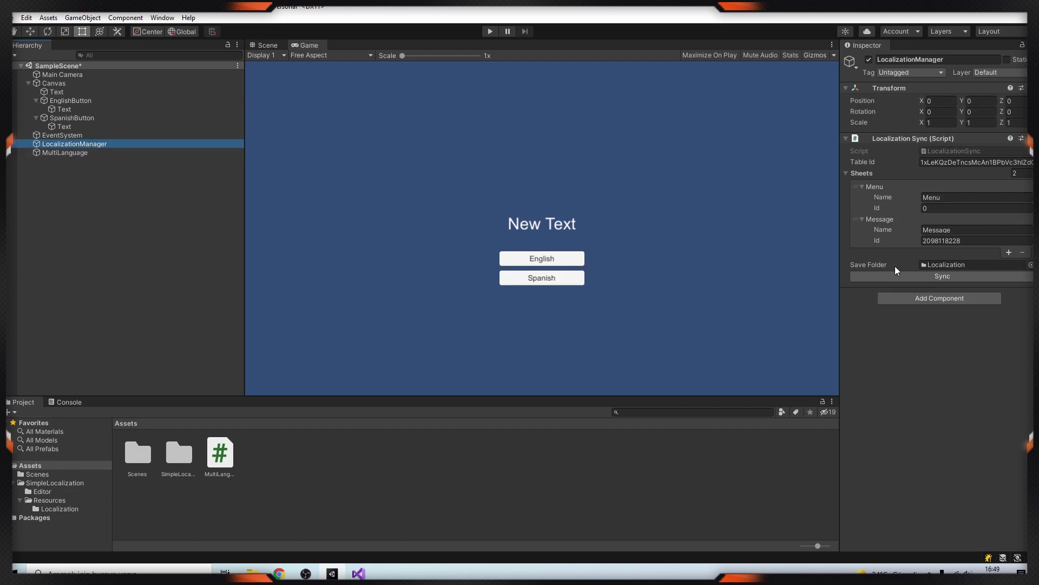
left_click(948, 281)
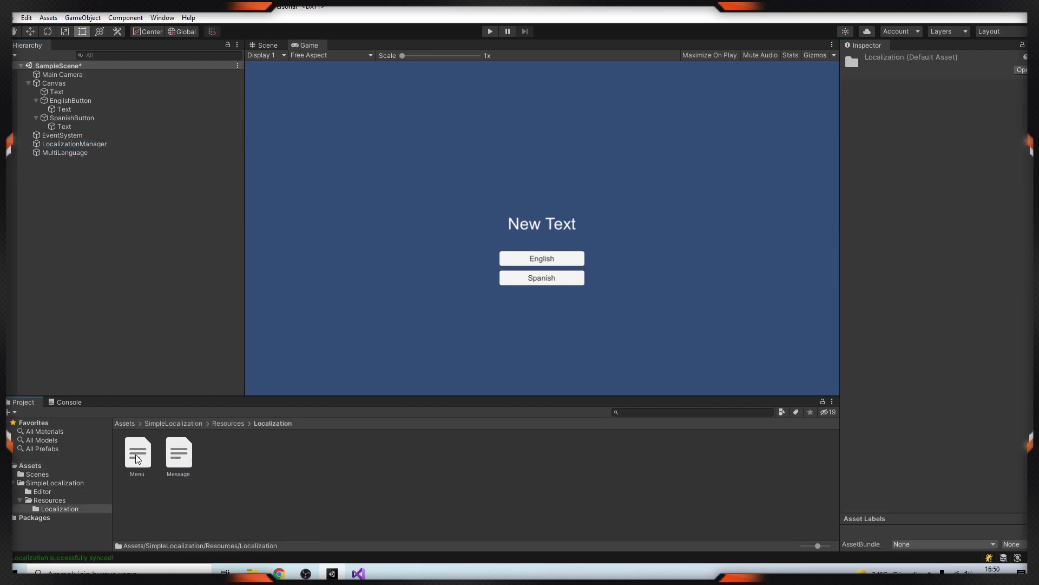
left_click(126, 197)
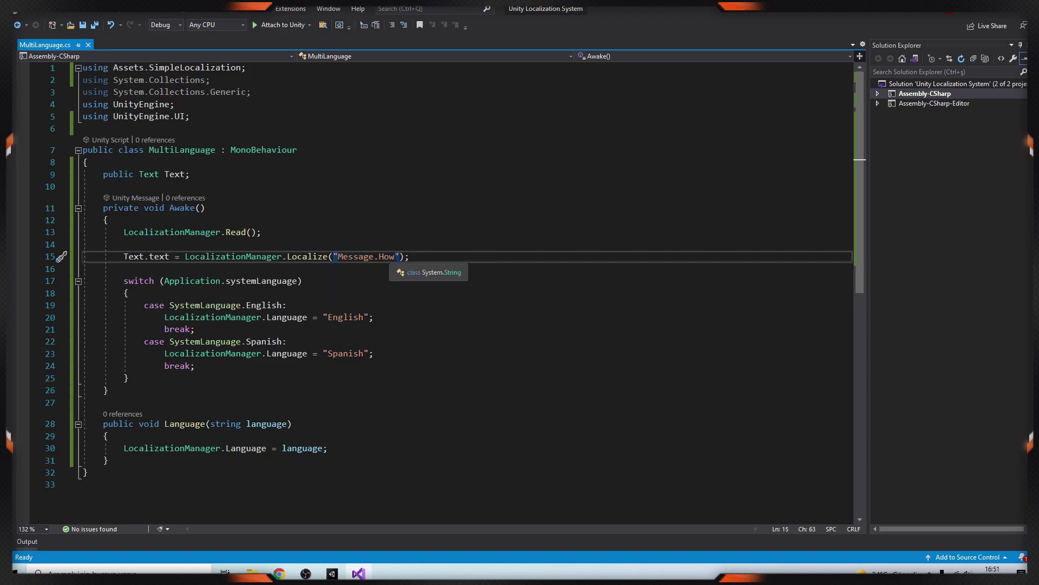
Step: In the script's Localize call, change the key to Message.How2 and add "Solo Game Dev" as the second argument
type("2")
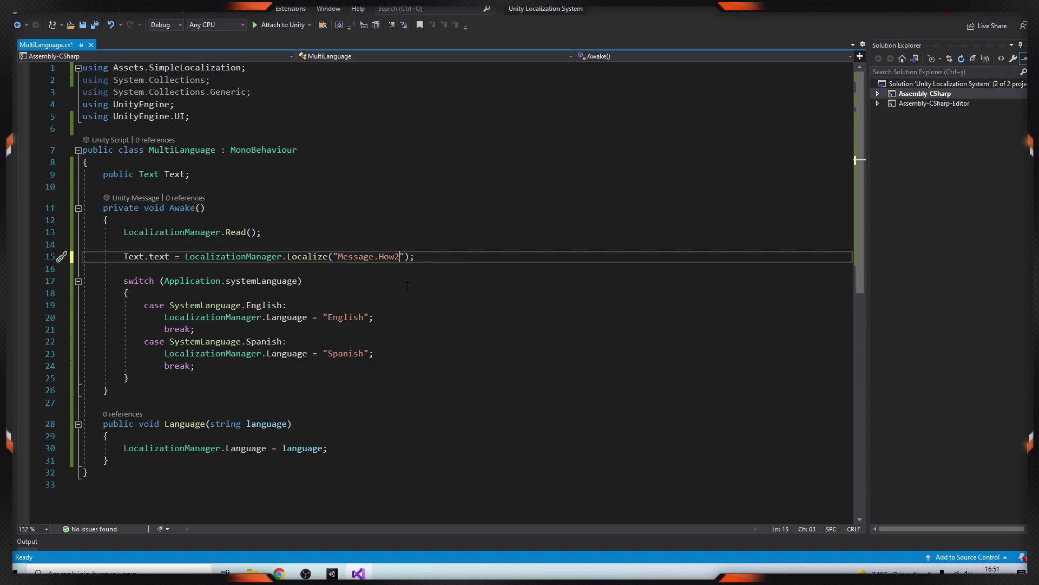
left_click(341, 256)
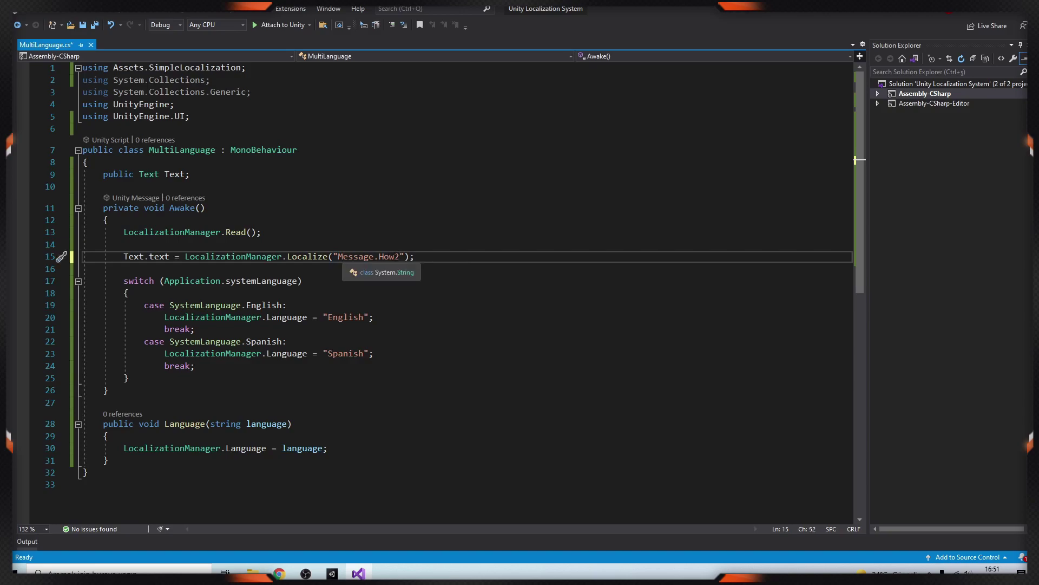
left_click(406, 256)
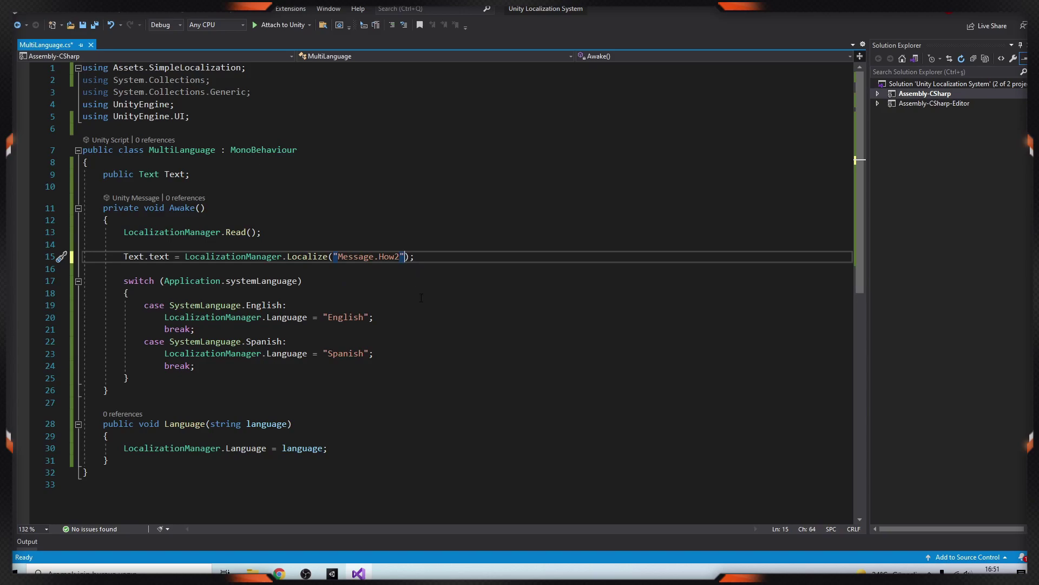
type(",")
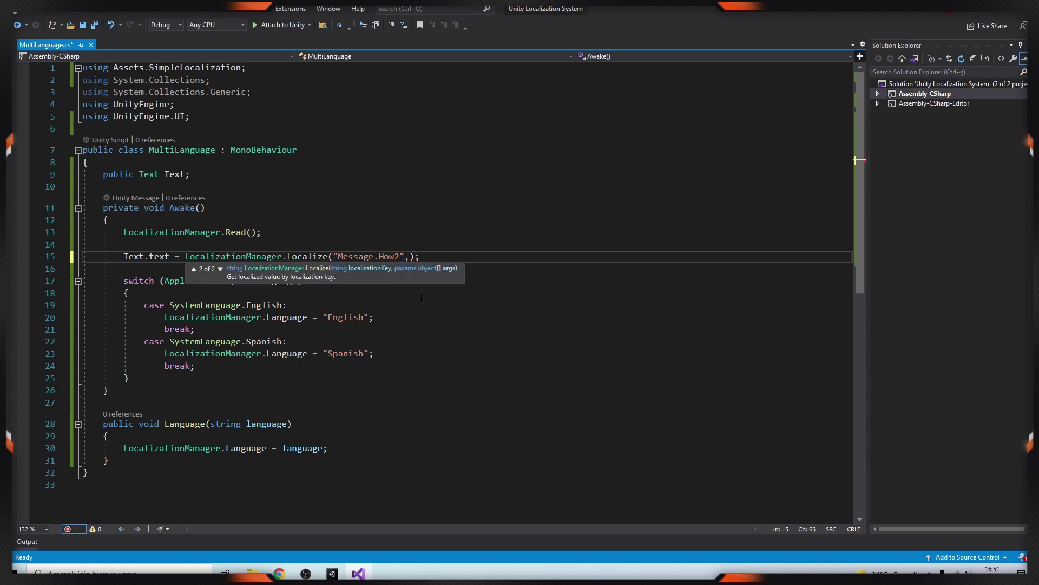
type("\"Solo Game Dev")
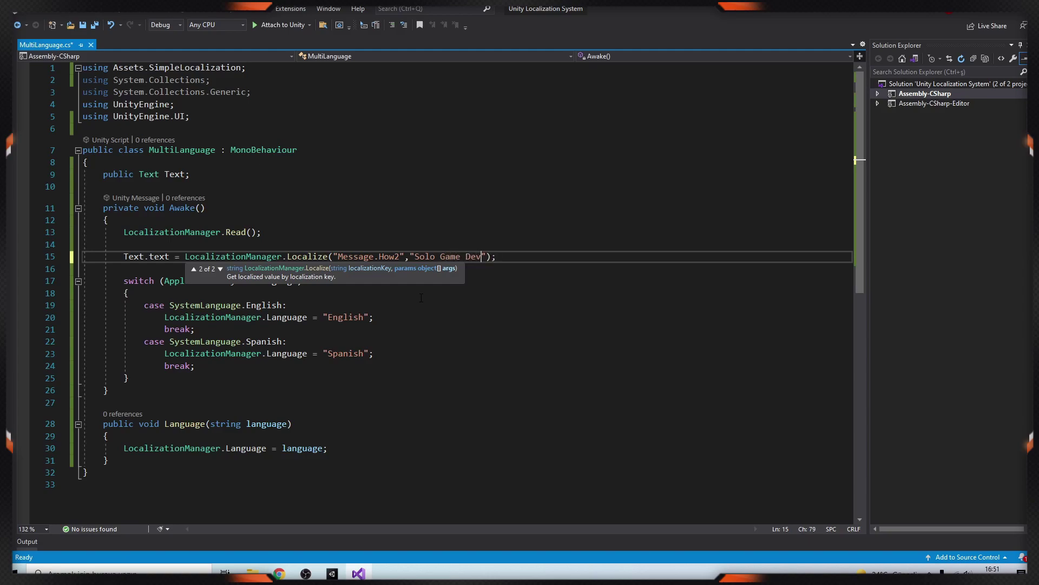
left_click(459, 308)
Step: Back in Unity, set the Canvas Text's width to 500 and play the scene
key("alt+Tab")
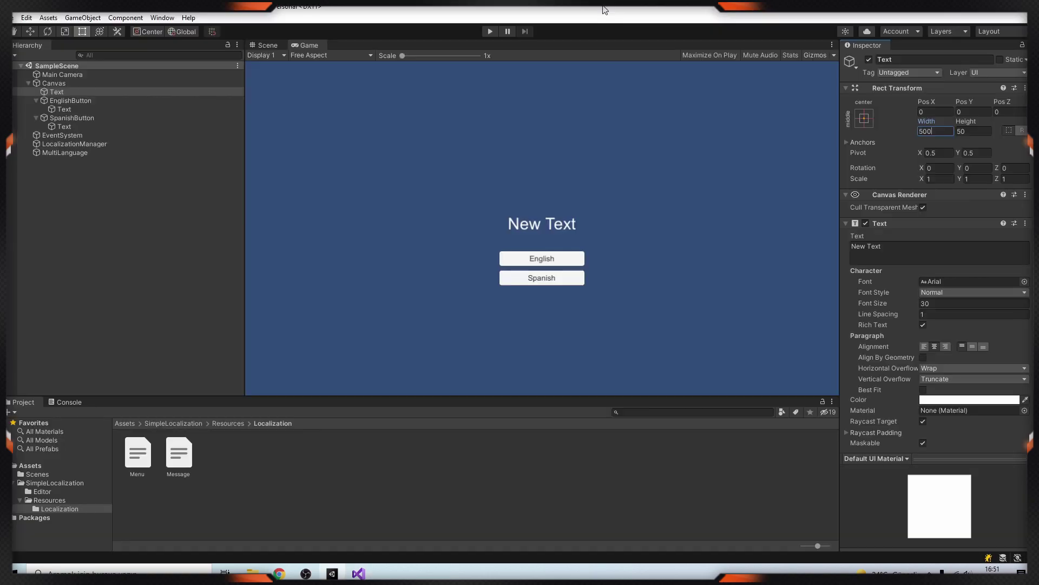
left_click(489, 31)
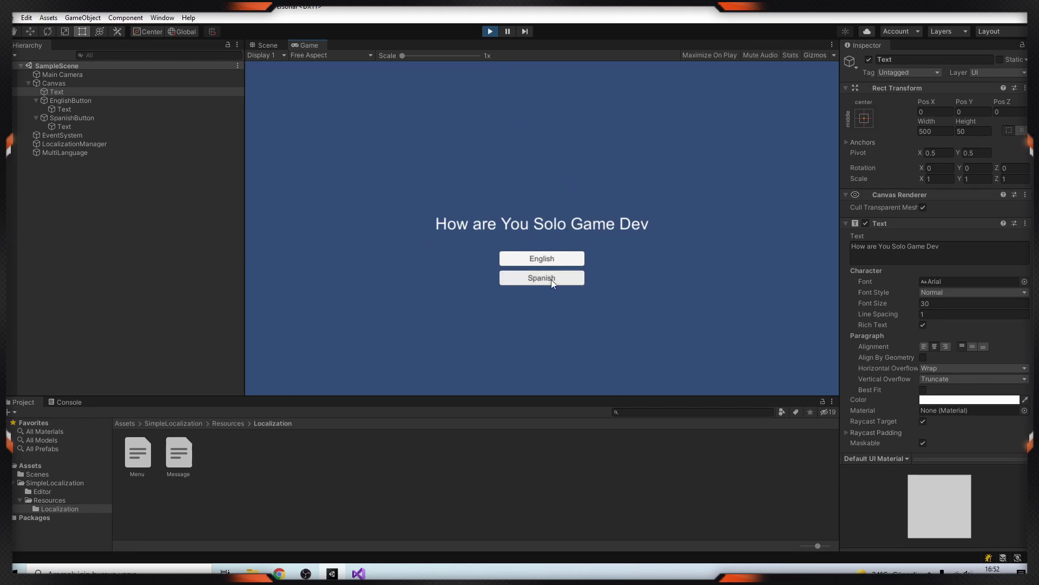
Step: In Visual Studio, move the Text.text Localize line from Awake to the end of the Language method, after the language assignment, and save the script
key("alt+Tab")
key("ctrl+shift+Left")
key("ctrl+shift+Left")
key("ctrl+shift+Left")
key("ctrl+shift+Left")
key("ctrl+shift+Left")
key("ctrl+shift+Left")
key("ctrl+shift+Left")
key("ctrl+shift+Left")
key("ctrl+shift+Left")
key("ctrl+shift+Left")
key("ctrl+shift+Left")
key("ctrl+shift+Left")
key("ctrl+shift+Left")
key("ctrl+shift+Left")
key("ctrl+shift+Left")
key("ctrl+shift+Left")
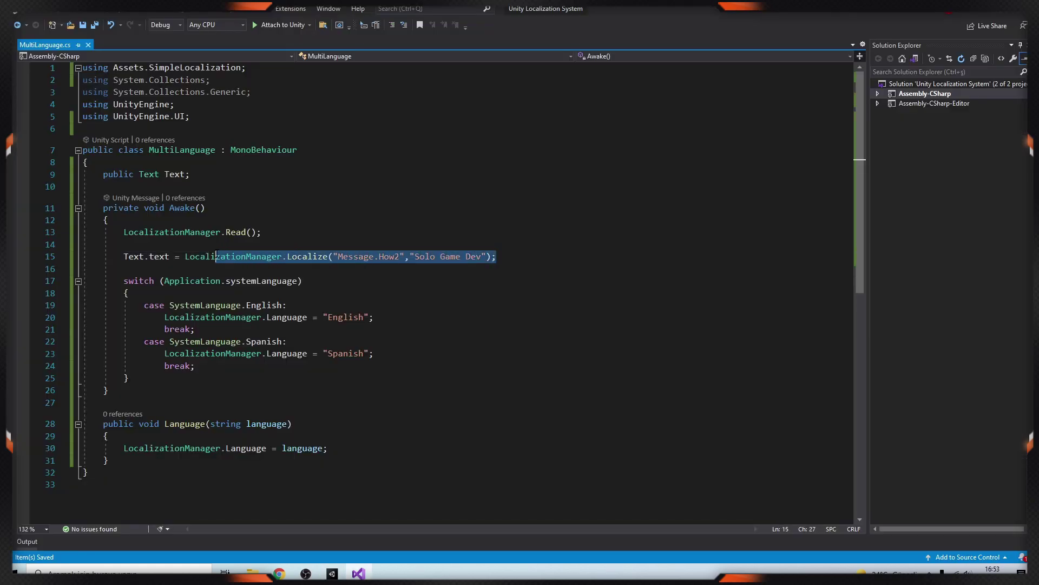
key("ctrl+x")
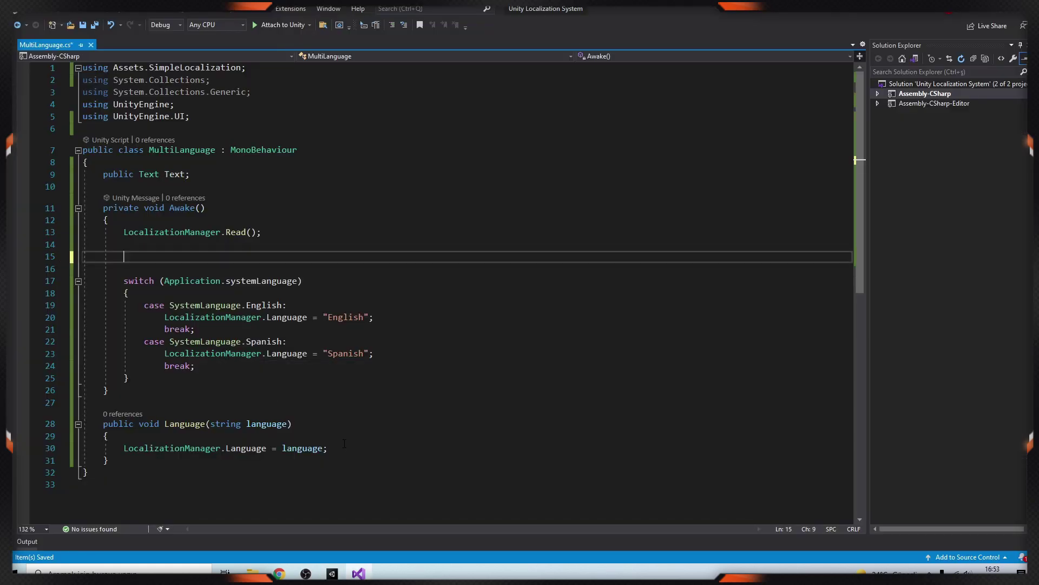
left_click(338, 450)
key("Return")
key("Return")
key("ctrl+v")
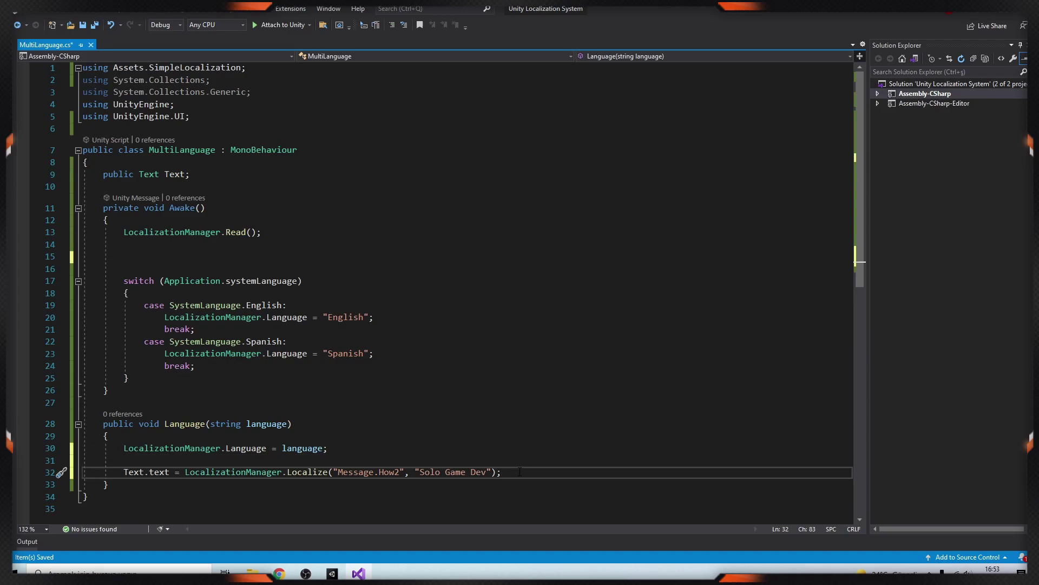
key("ctrl+s")
Step: Back in Unity, play the scene and test the localized text by switching repeatedly between Spanish and English
left_click(332, 574)
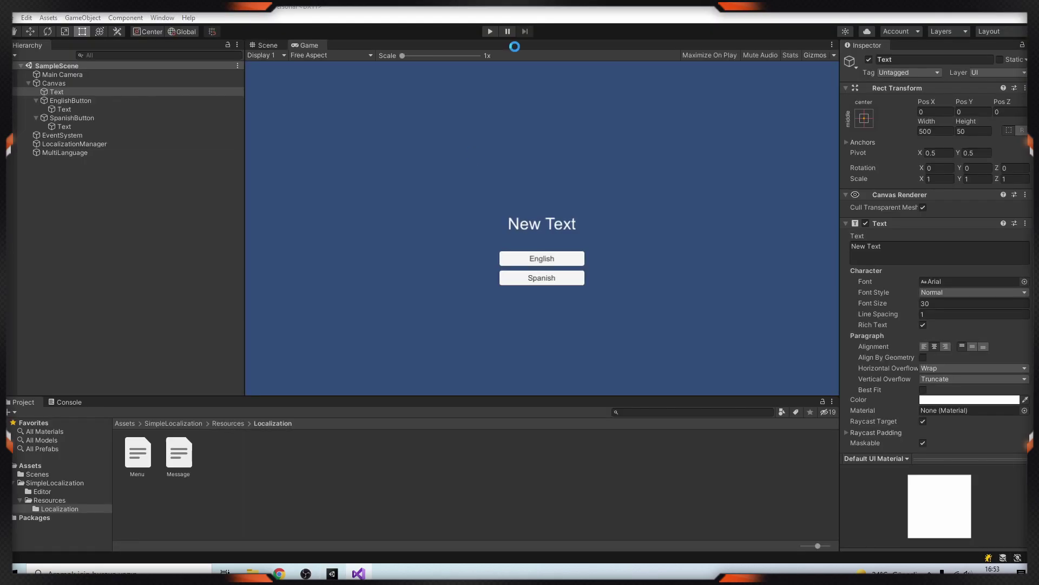
left_click(553, 283)
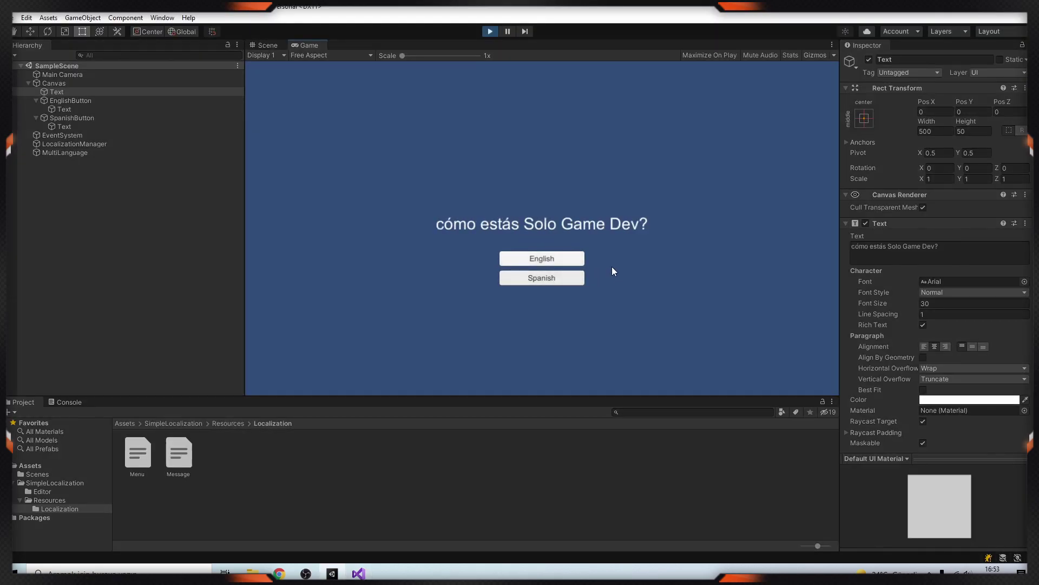
left_click(545, 260)
left_click(542, 279)
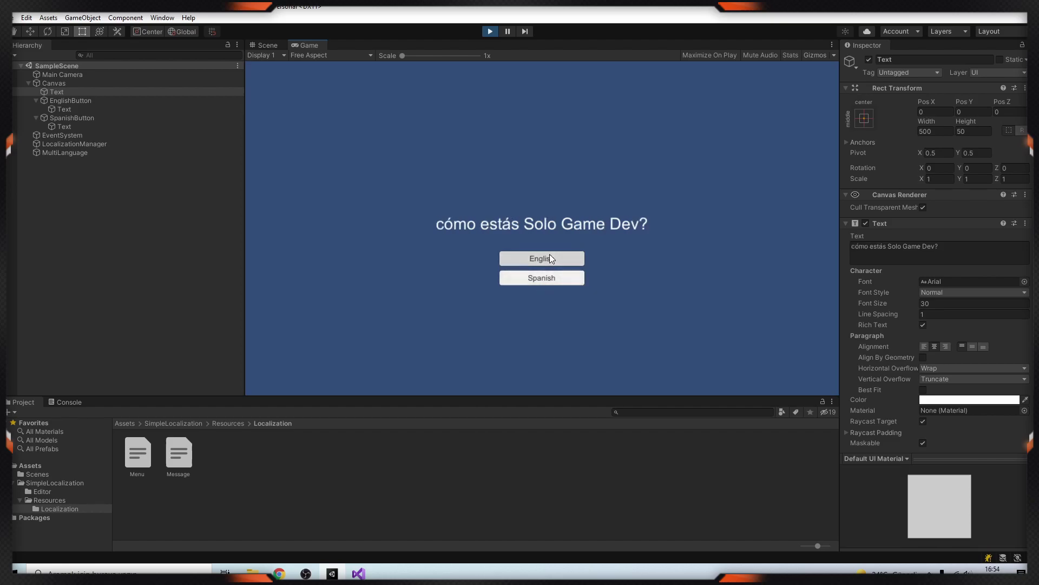
left_click(550, 257)
left_click(549, 278)
left_click(543, 259)
left_click(534, 280)
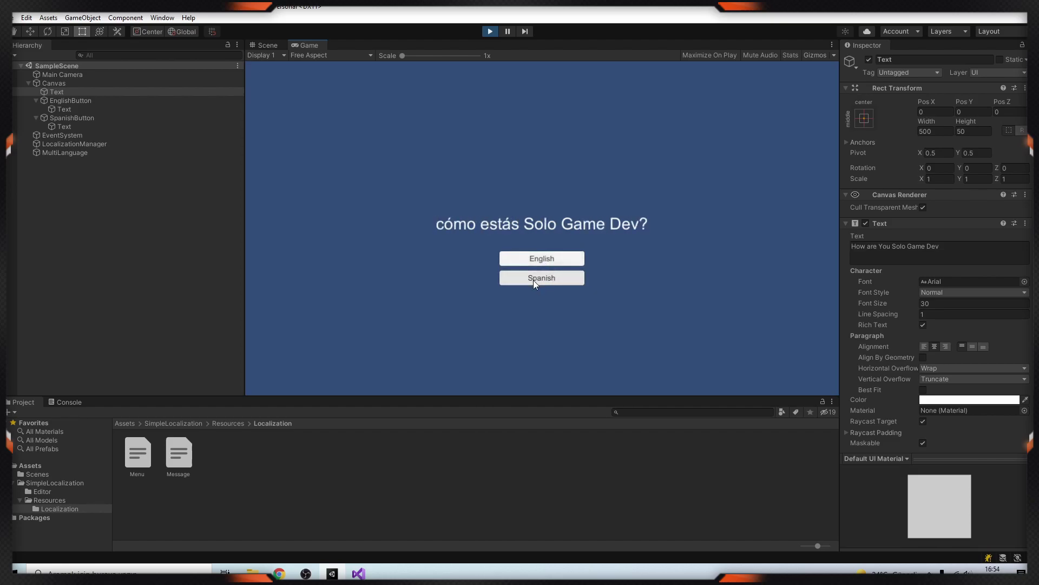